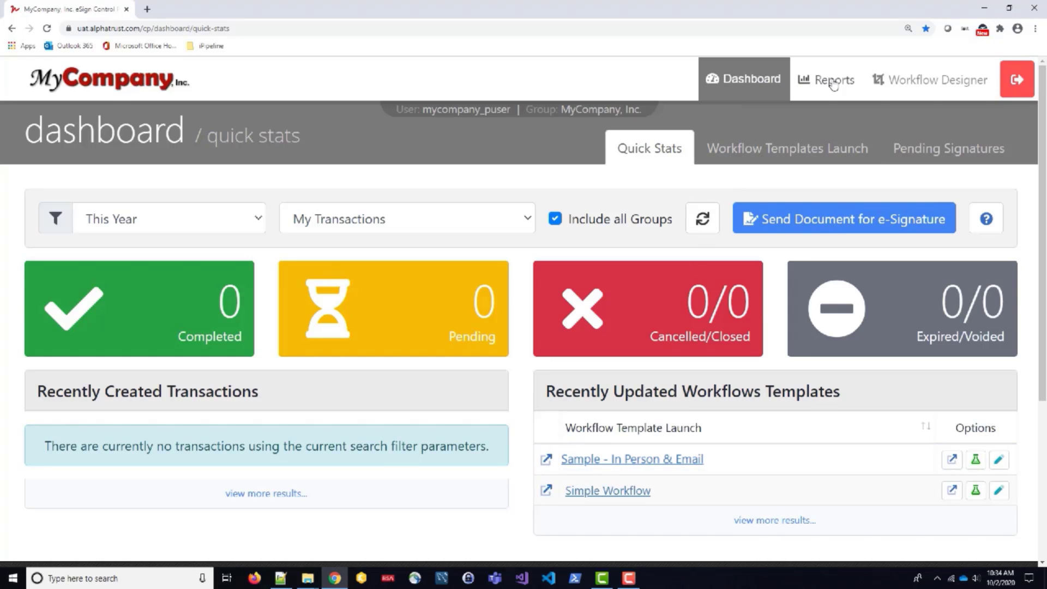
From Workflow Designer > Workflows, start a new workflow built as a reusable template.
left_click(910, 86)
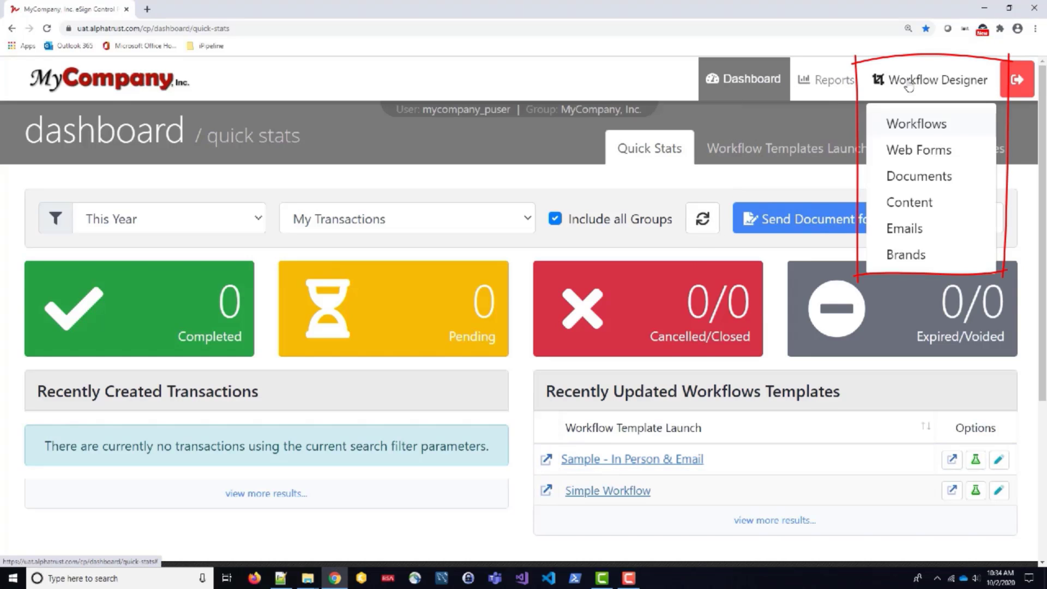
left_click(926, 124)
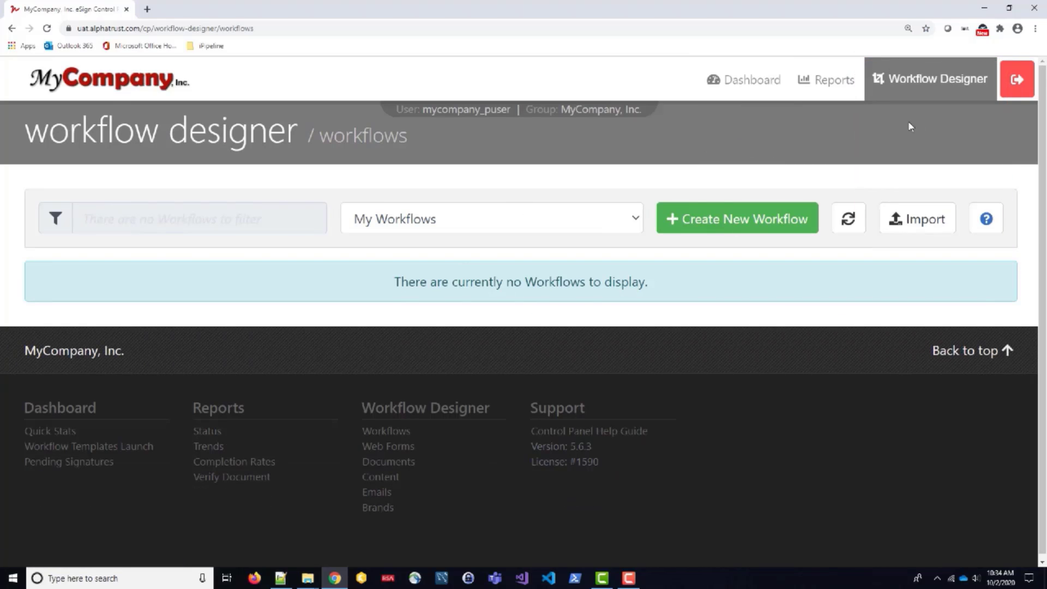
left_click(747, 222)
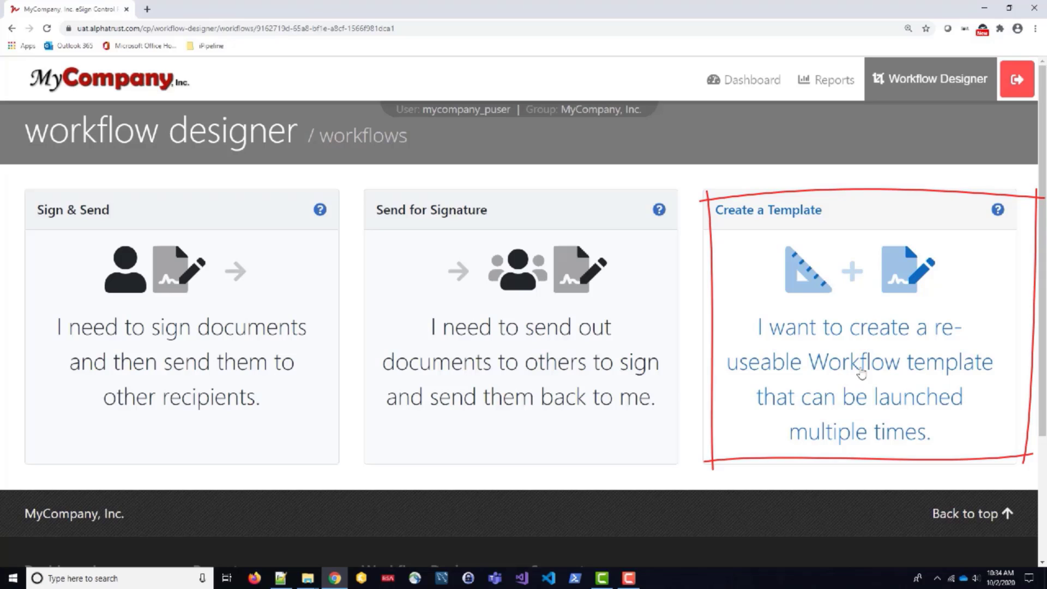
left_click(861, 374)
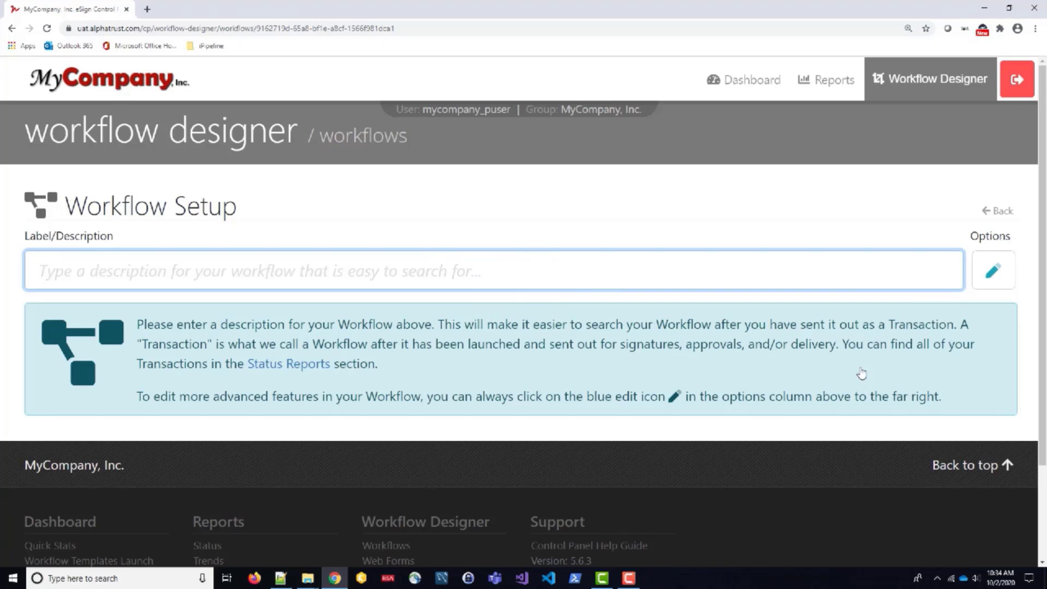
Label the workflow 'Test Workflow' and add its first participant, Signer 1.
left_click(537, 274)
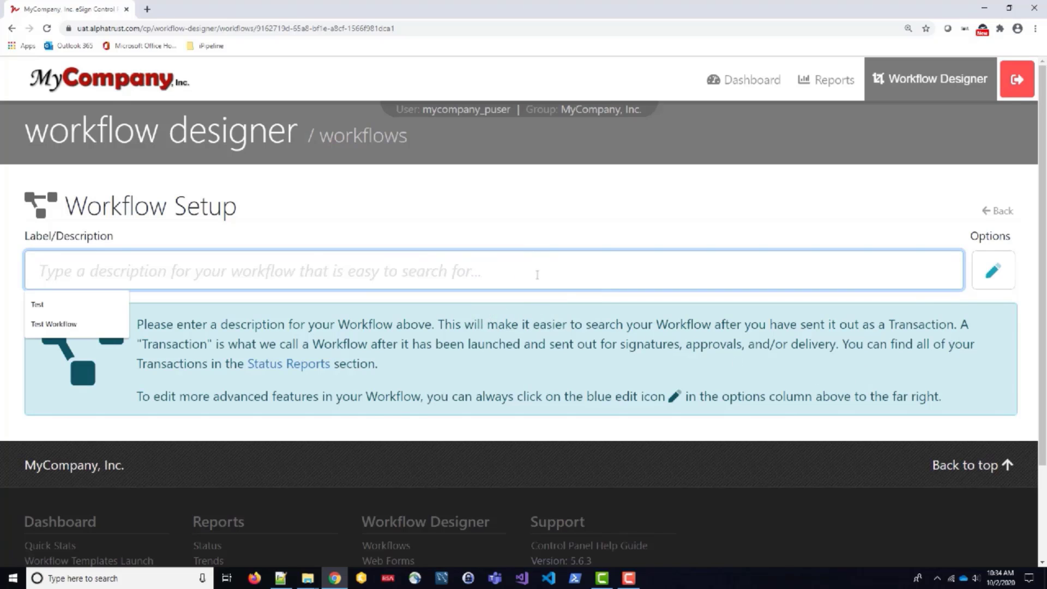
type("Test Workflow")
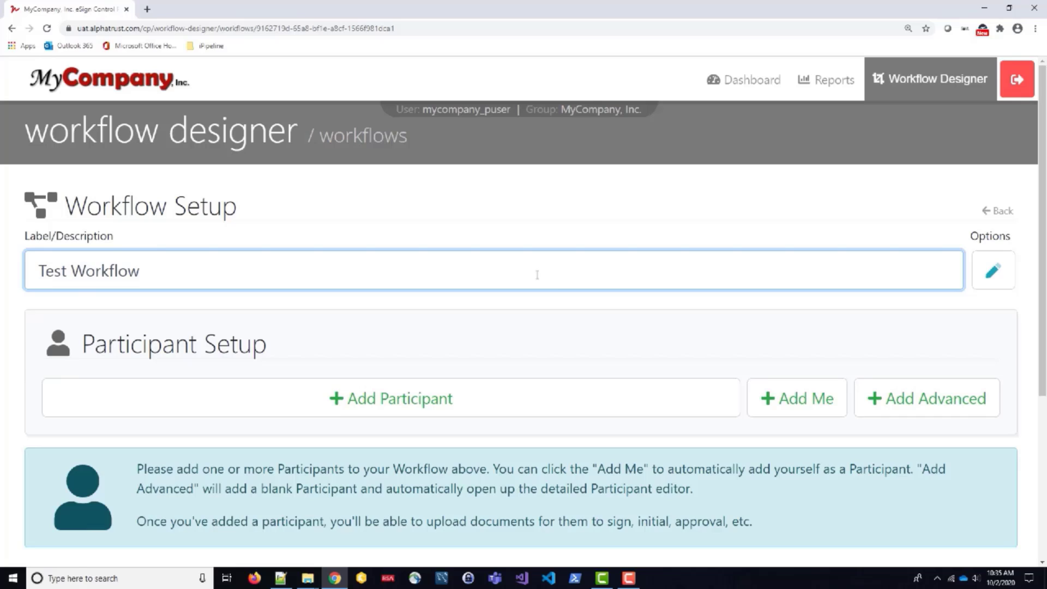
left_click(580, 311)
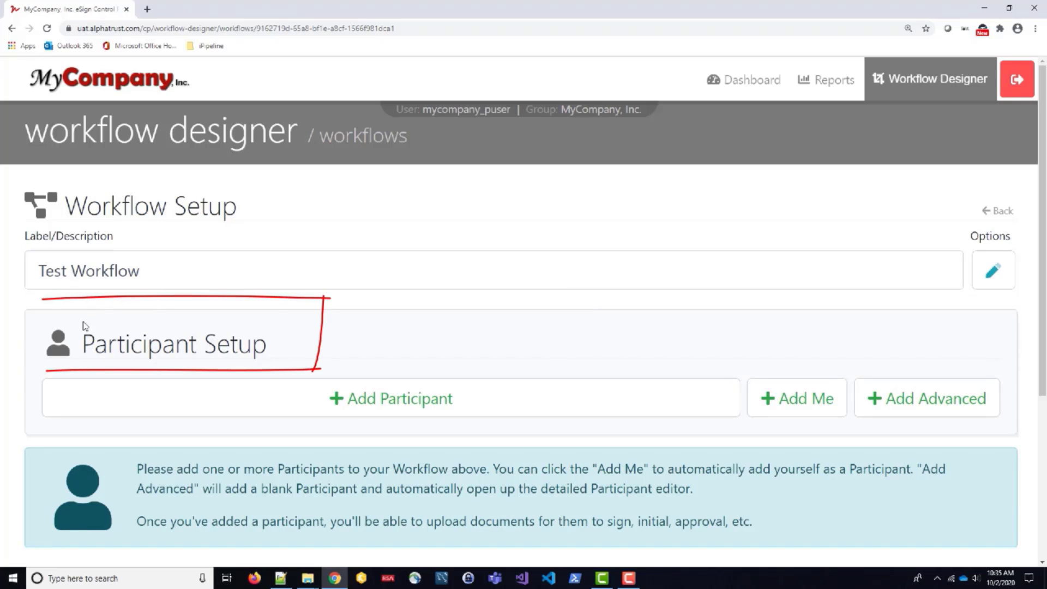
left_click(431, 397)
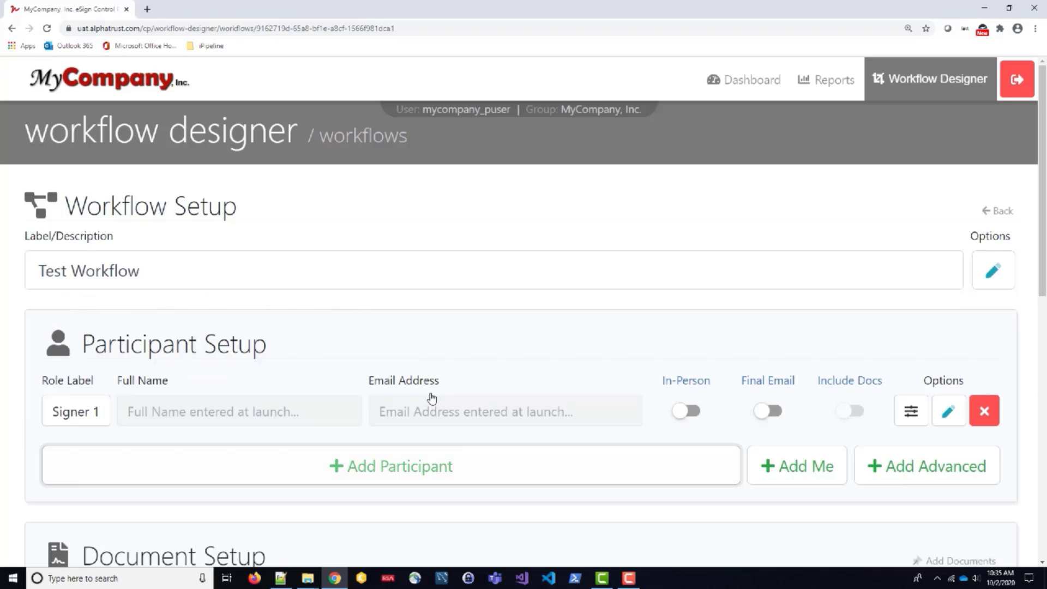
Change the first participant's role from Signer 1 to Customer Signer and save the participant.
left_click(94, 410)
left_click_drag(440, 307, 323, 308)
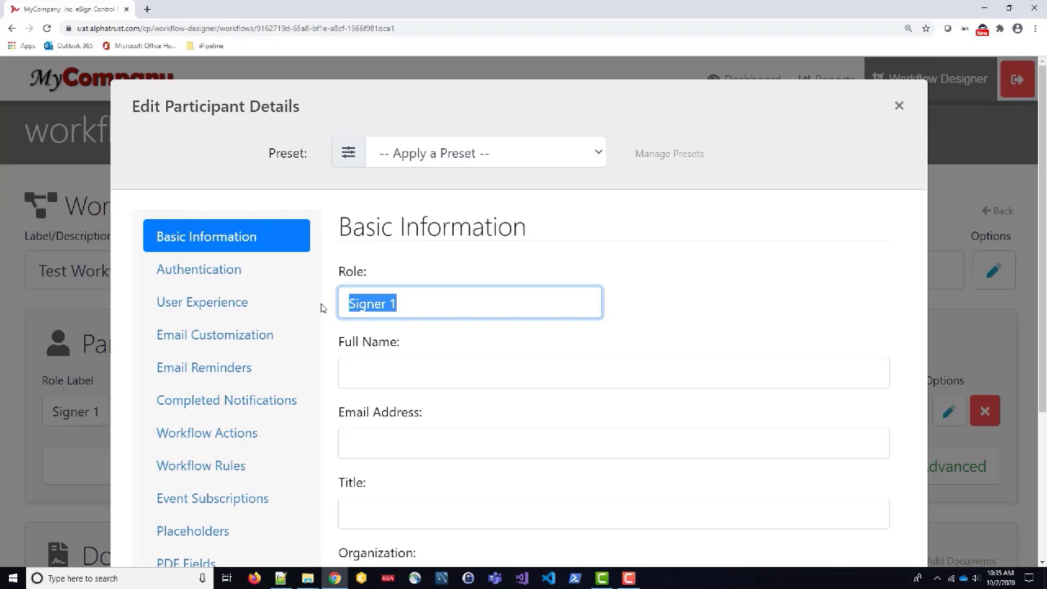
type("Customer Signer")
scroll(697, 305, "down", 3)
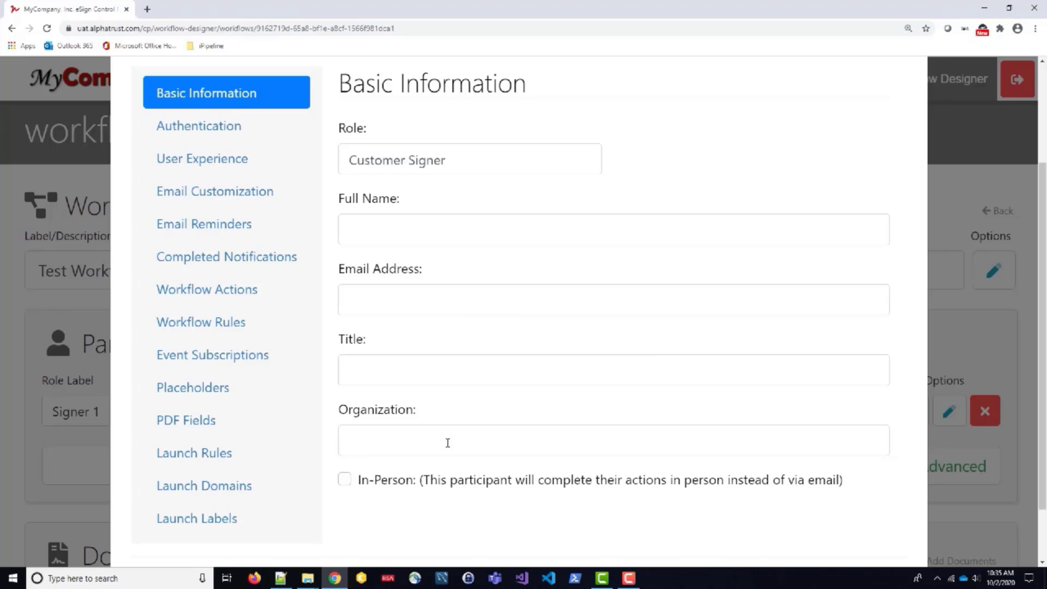
left_click(311, 456)
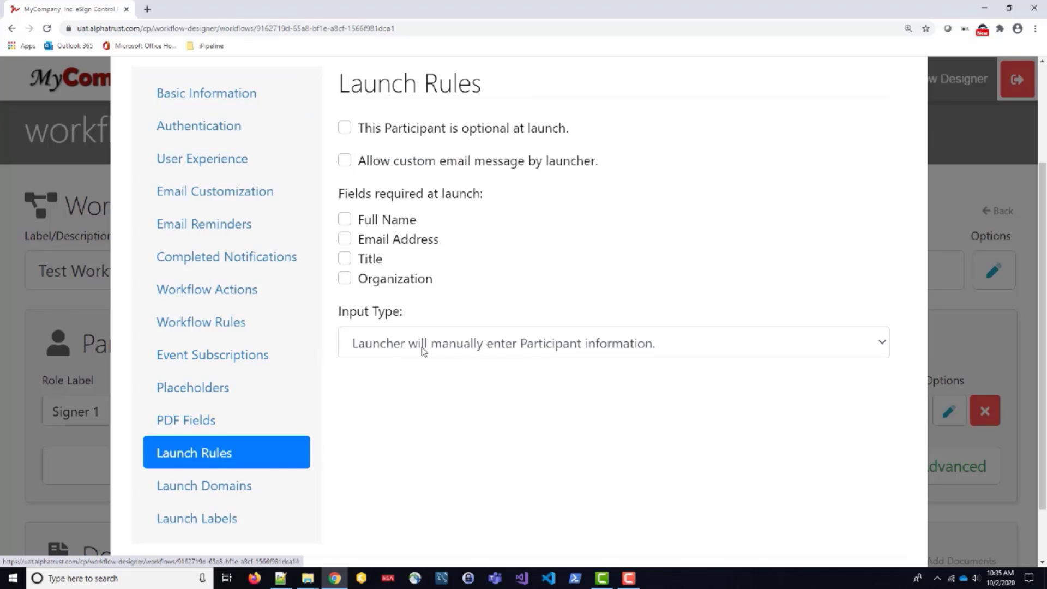
scroll(698, 389, "down", 1)
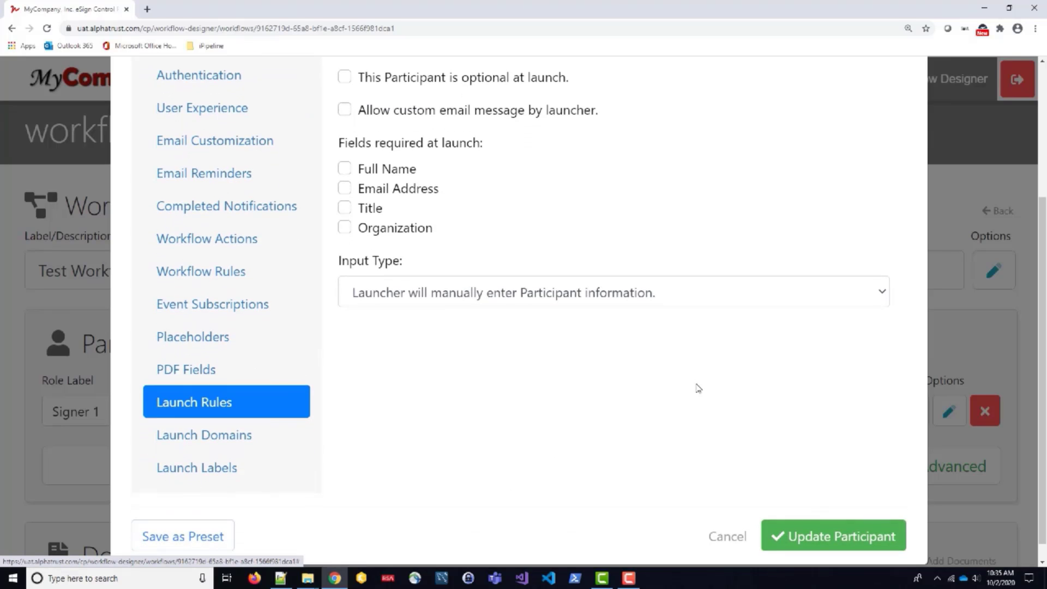
left_click(830, 524)
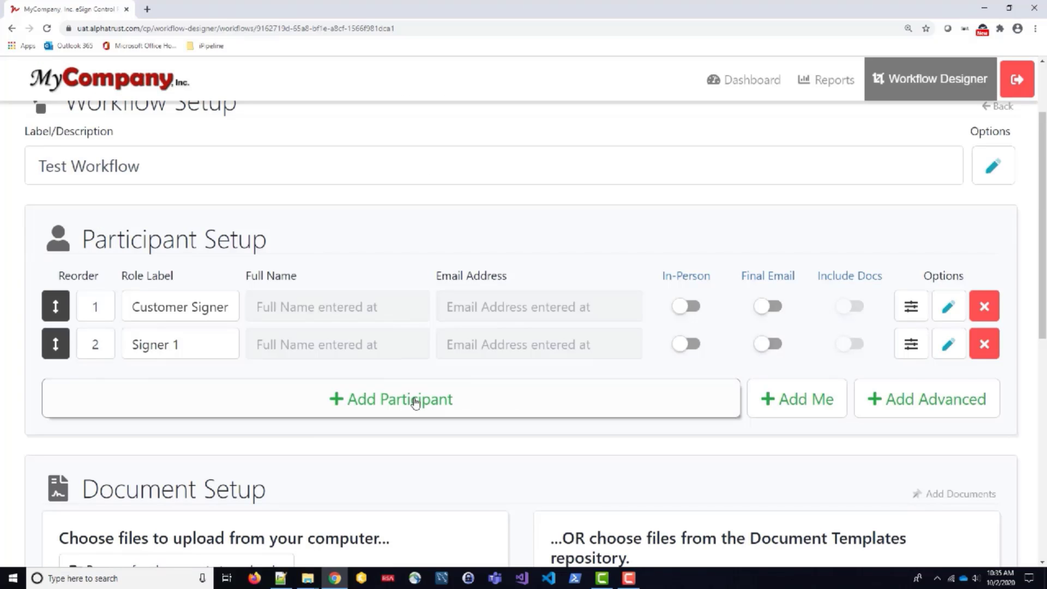
Add an Internal Reviewer participant whose launch input type is selection from a list.
left_click(415, 402)
type("Internal Revi")
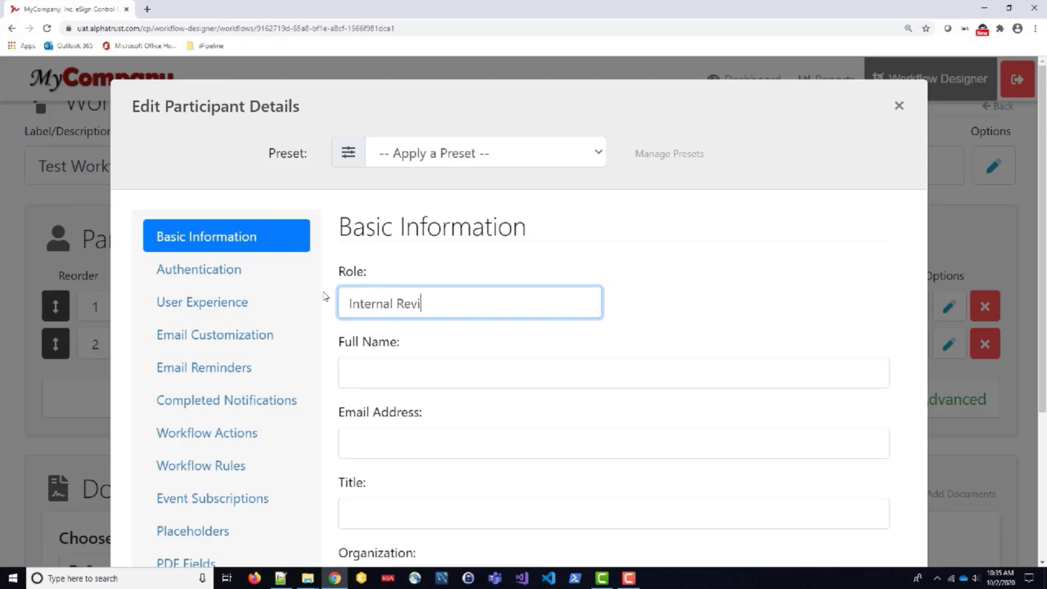
type("ewer")
scroll(498, 276, "down", 2)
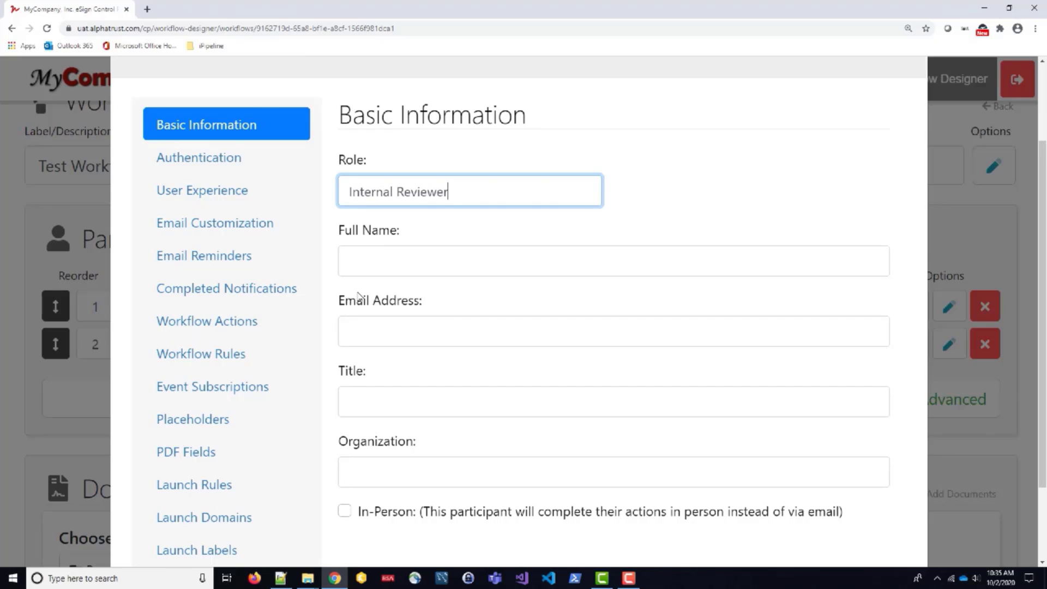
left_click(211, 488)
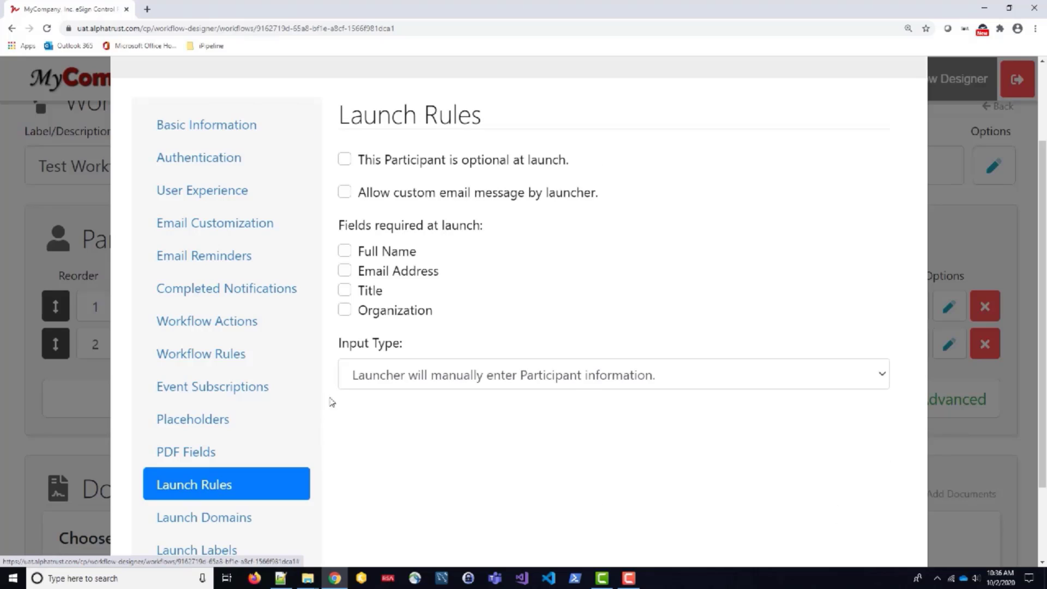
left_click(463, 377)
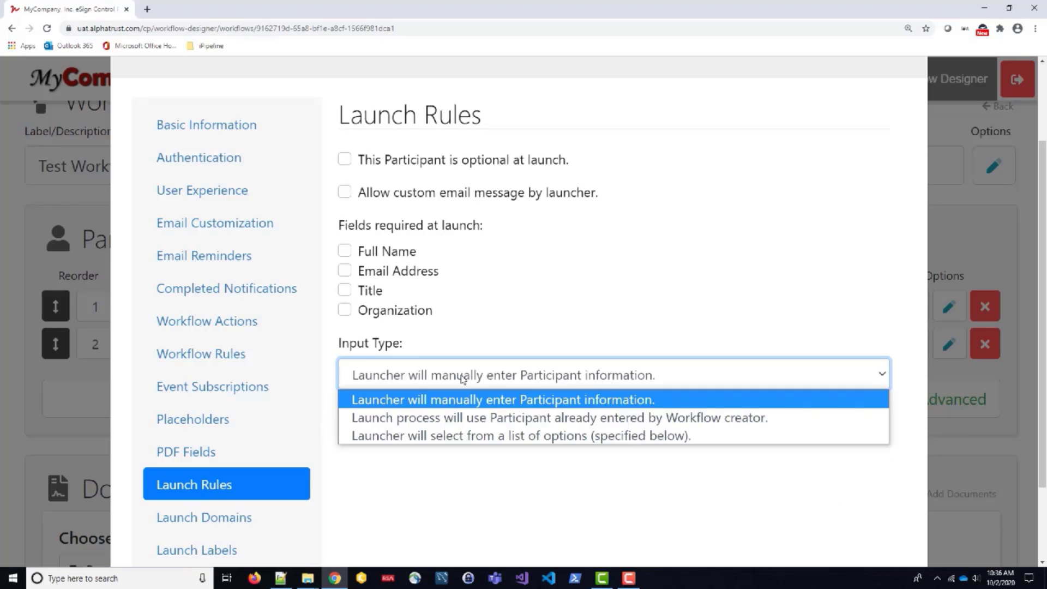
left_click(468, 436)
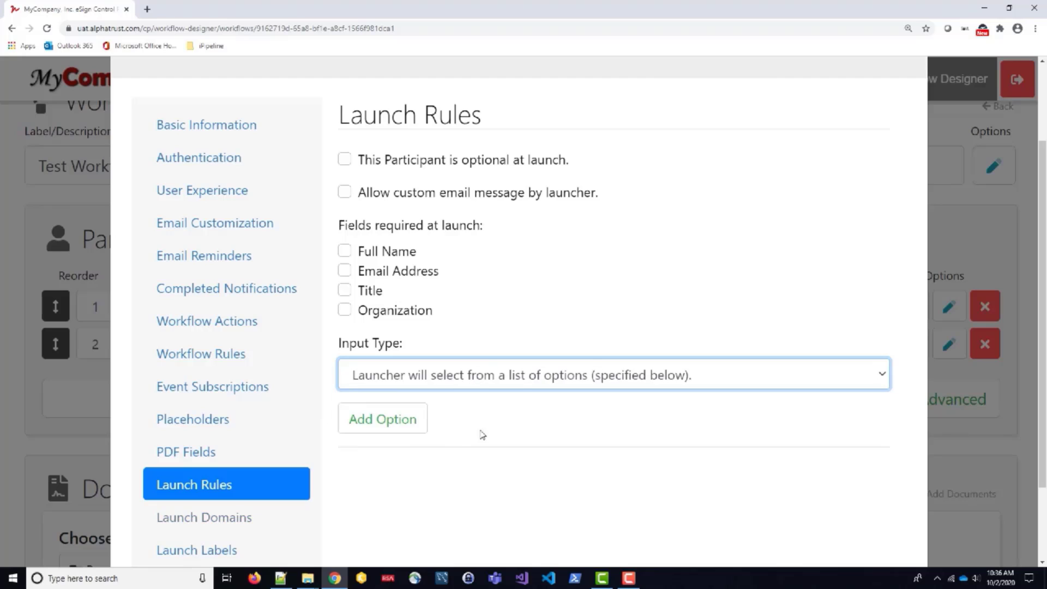
Add the launch options Person 1 and Sample 2 with their email addresses, then save.
left_click(386, 416)
type("Person 1")
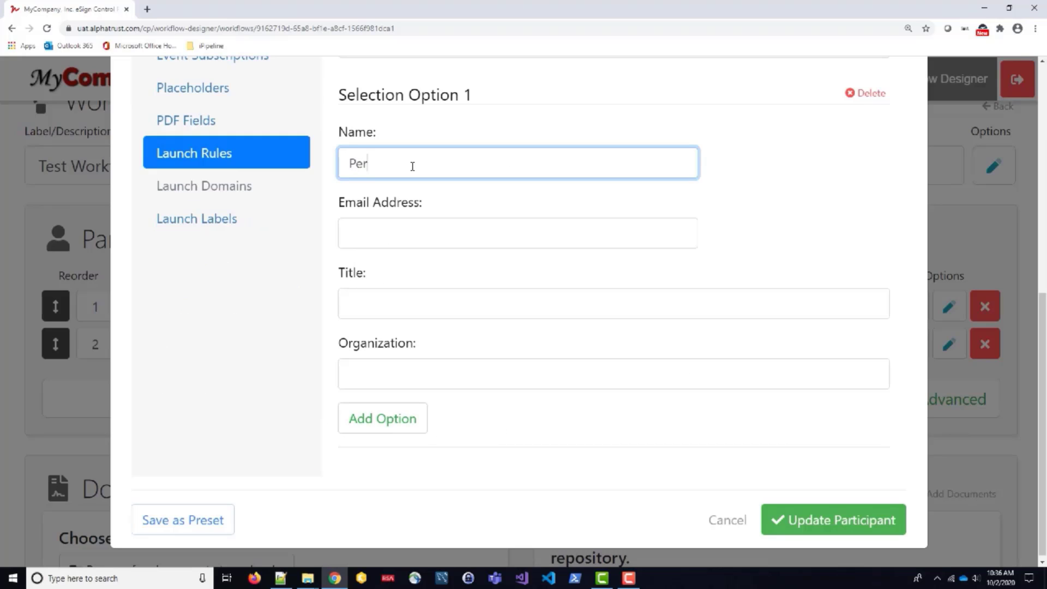
left_click(416, 240)
type("sample1@mail.c")
left_click(381, 419)
type("Sample 2")
key("Tab")
type("sample2@mail.com")
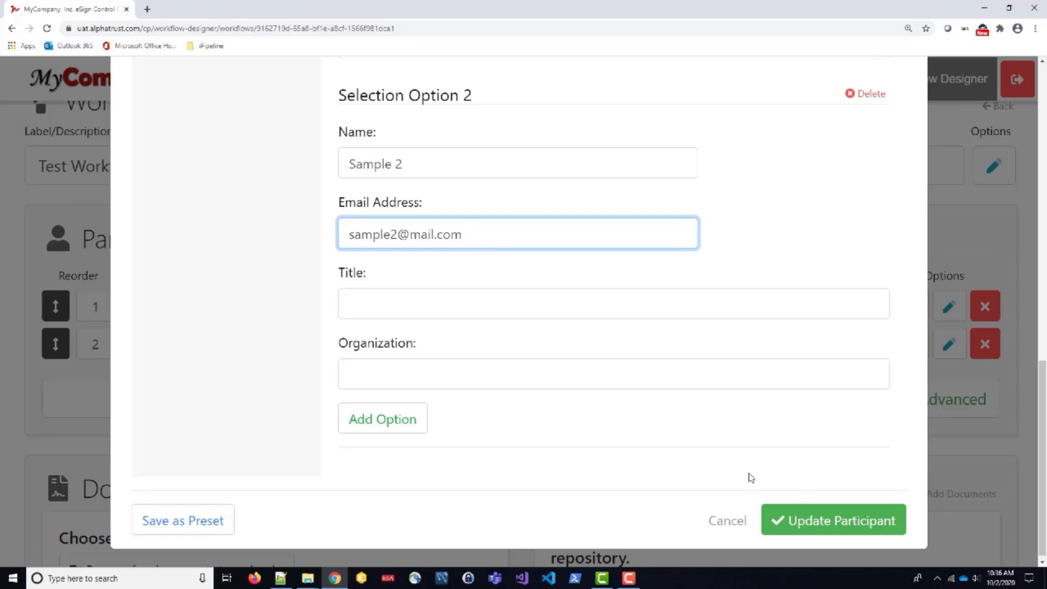
left_click(823, 523)
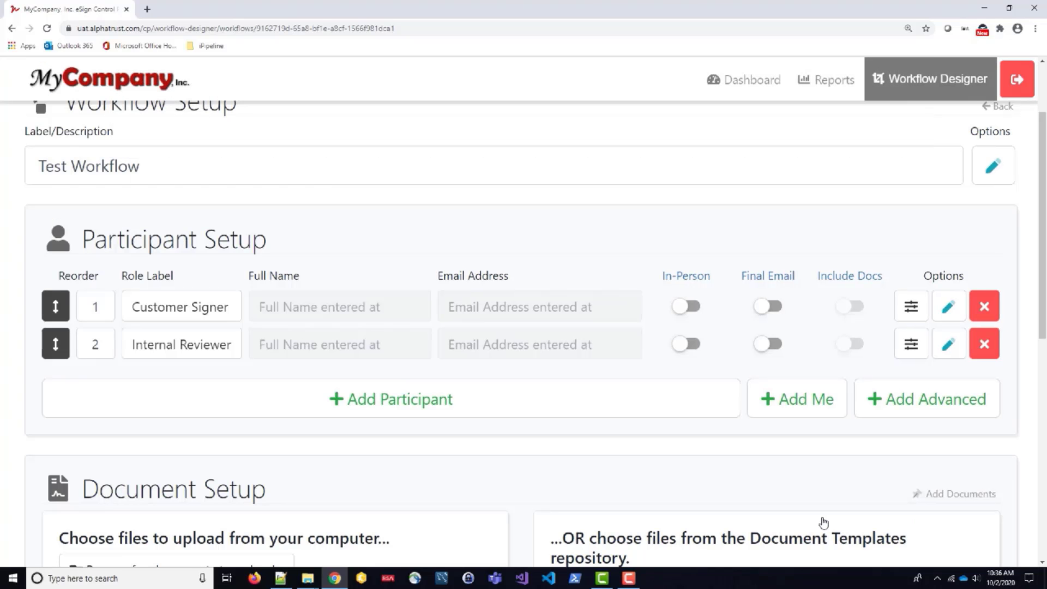
Add a Secondary Review participant with full name, email, title CFO and organization MyCompany, Inc.
left_click(398, 401)
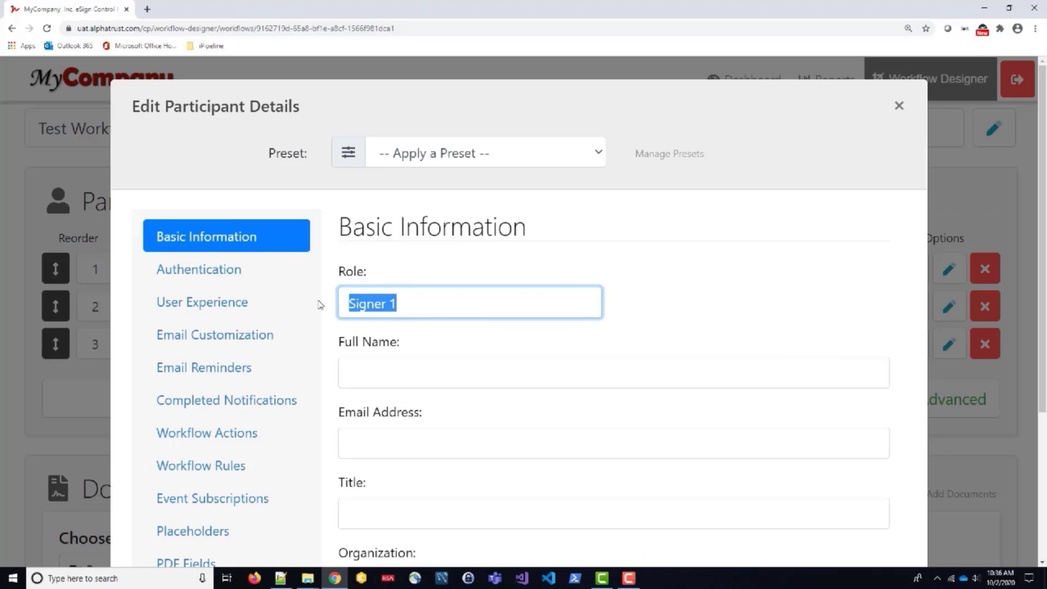
type("Secondary Review")
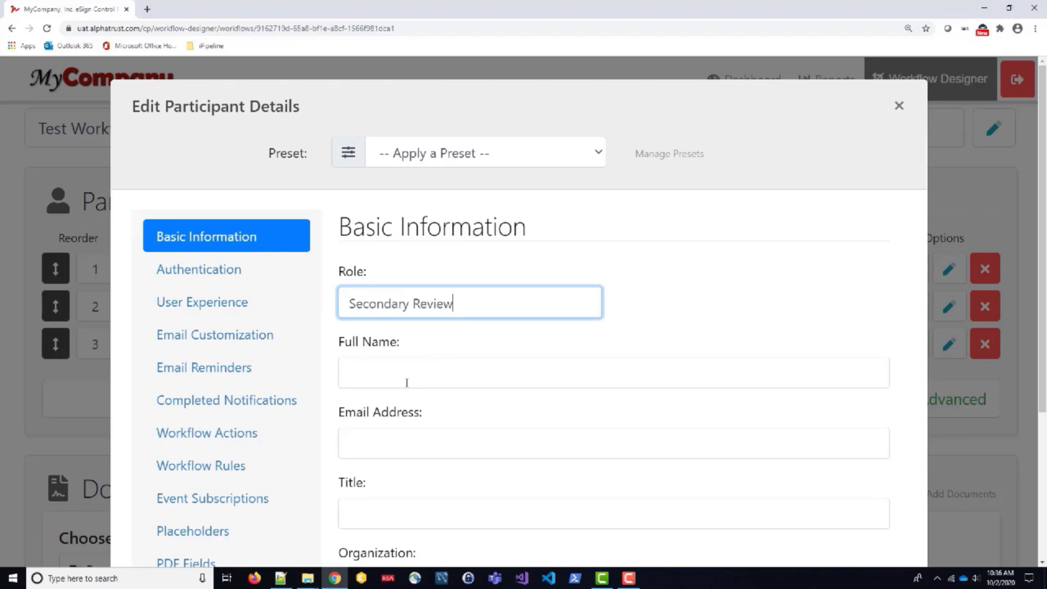
left_click(406, 382)
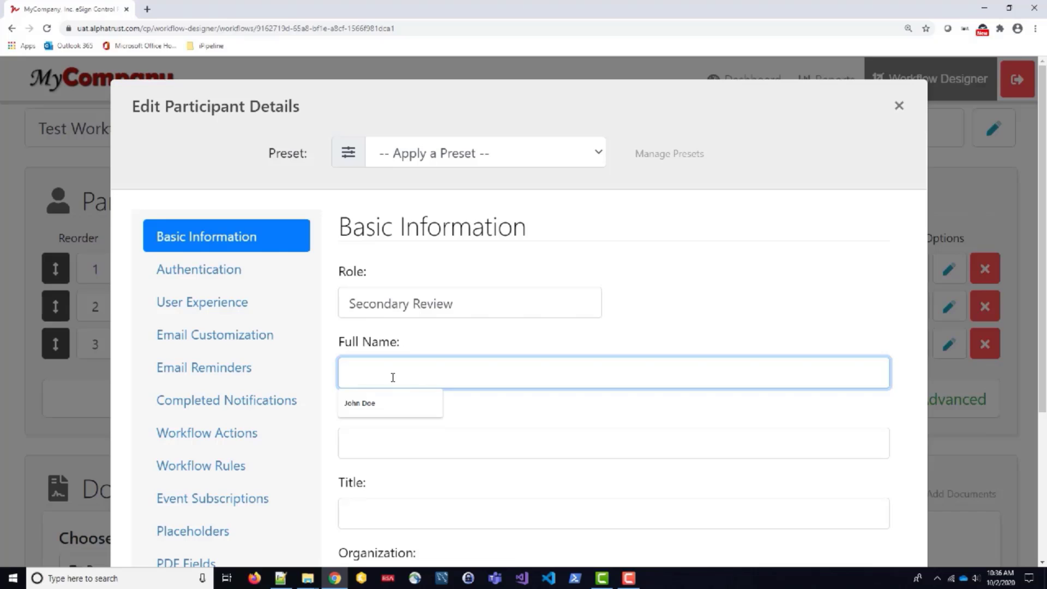
type("Jane Doe")
left_click(395, 442)
type("janedoe@mail.com")
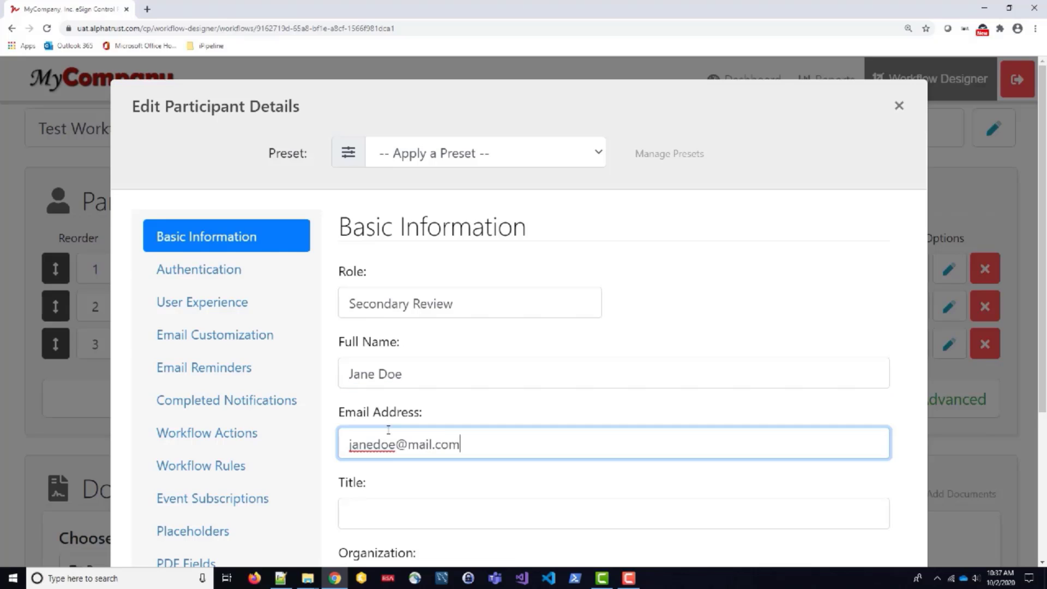
left_click(398, 507)
type("CFO")
scroll(398, 507, "down", 3)
left_click(388, 456)
key("Down")
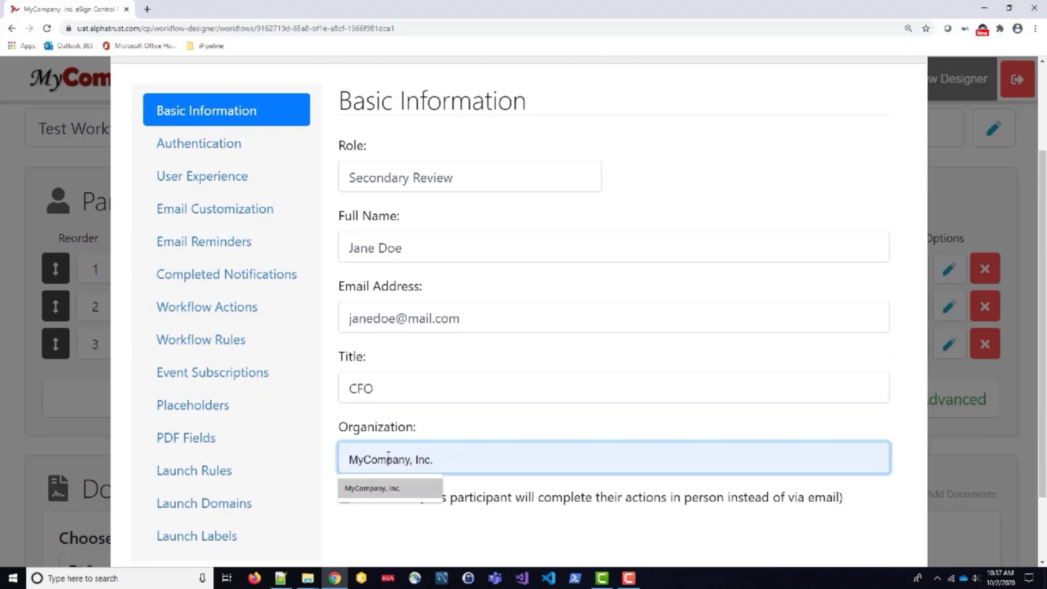
key("Tab")
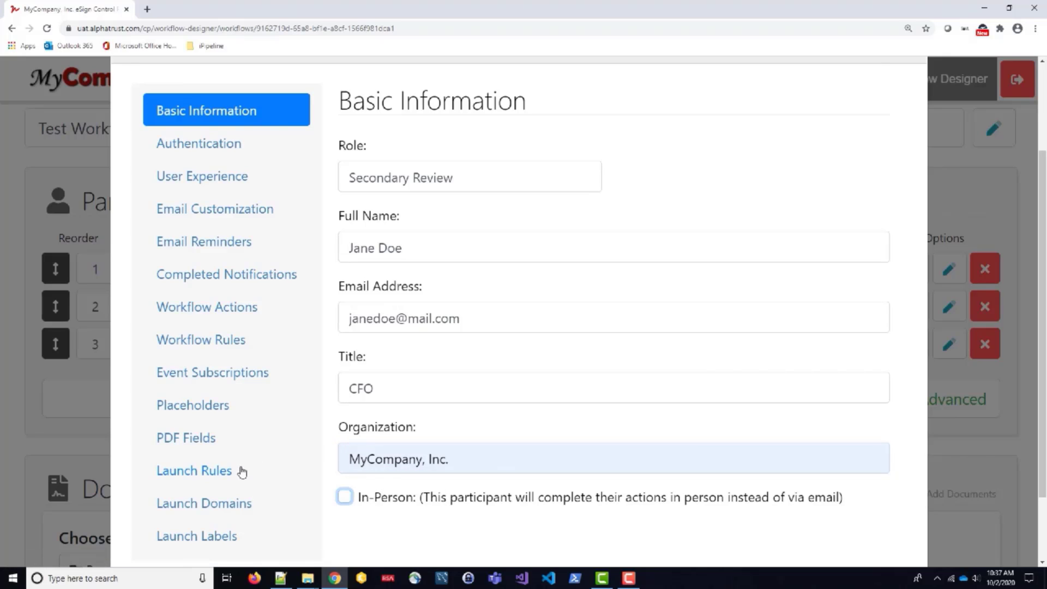
Set its launch input to use the participant entered by the workflow creator, and save.
left_click(186, 474)
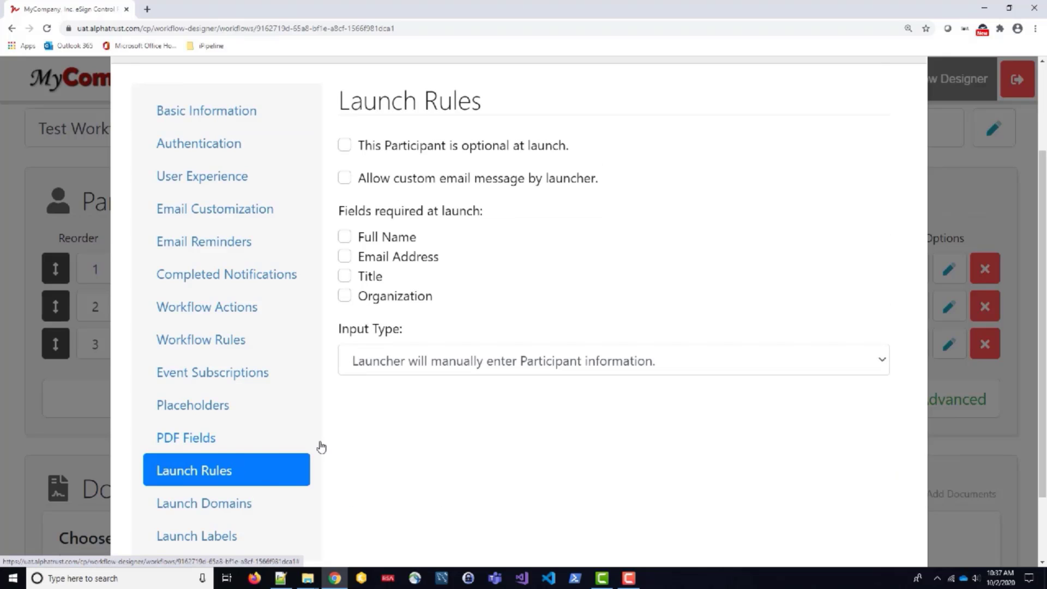
left_click(480, 364)
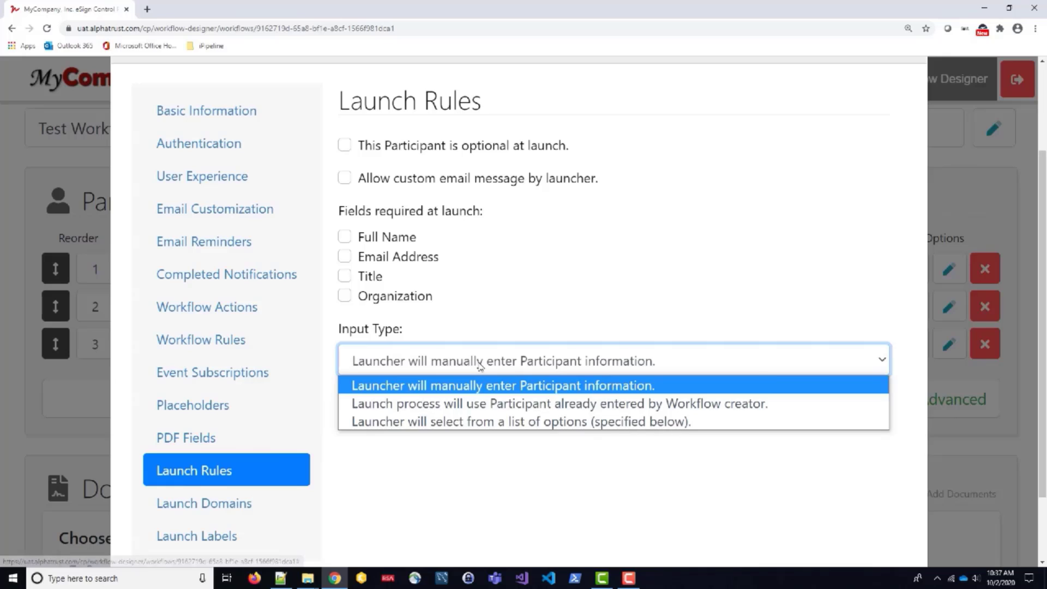
left_click(483, 403)
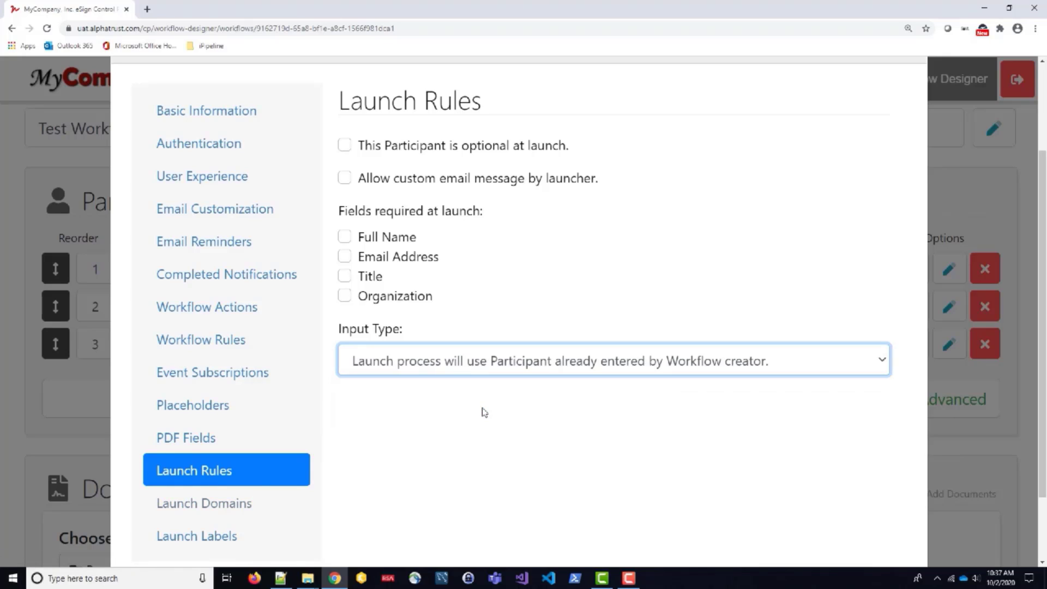
left_click(223, 122)
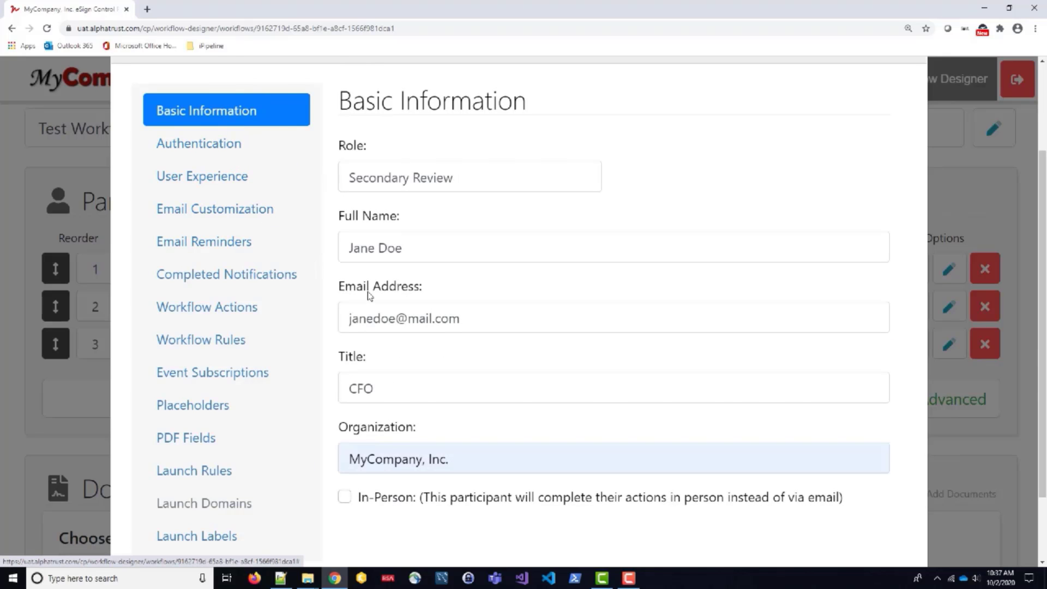
scroll(368, 299, "down", 5)
left_click(822, 522)
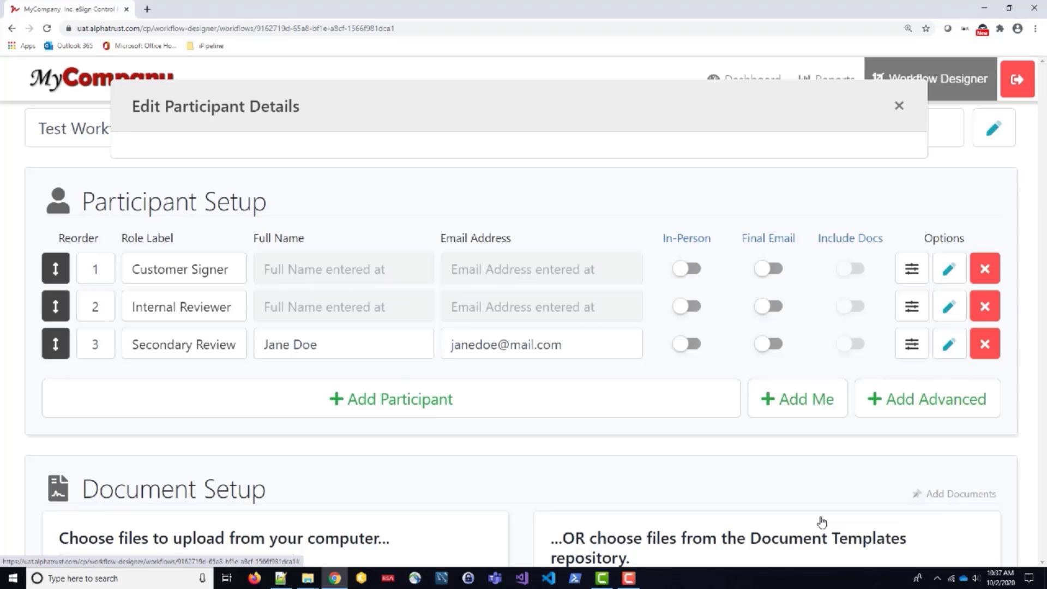
Add a fourth participant and apply the Final Approver preset to fill its details.
left_click(418, 412)
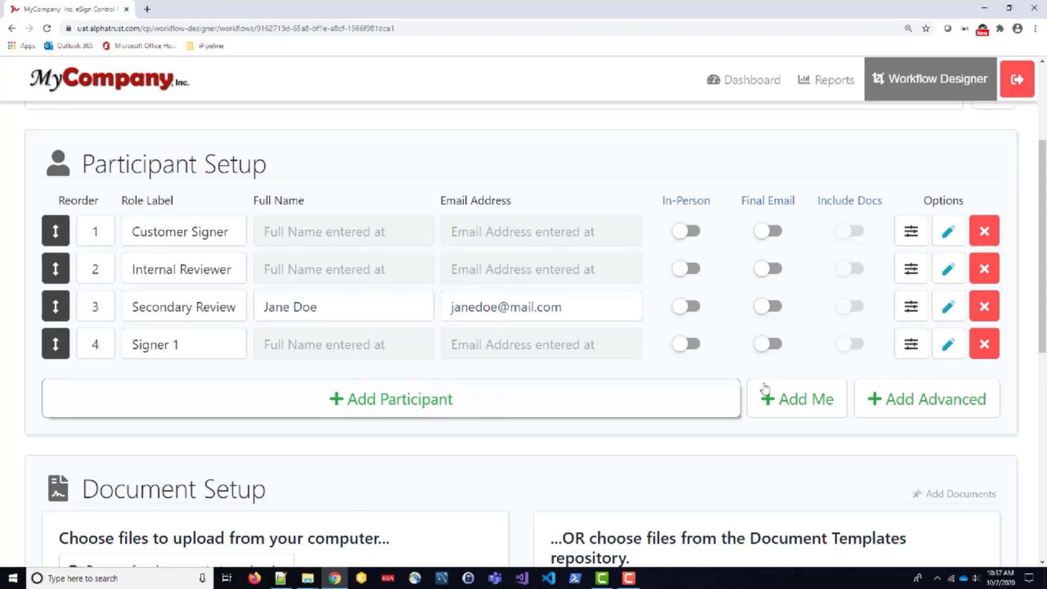
left_click(921, 348)
left_click(869, 345)
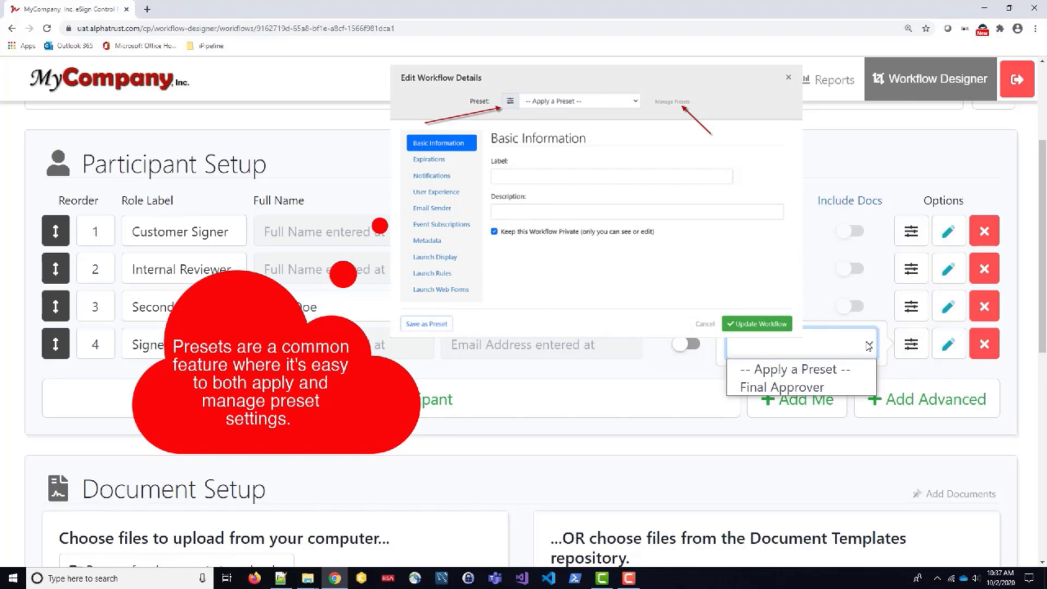
left_click(850, 388)
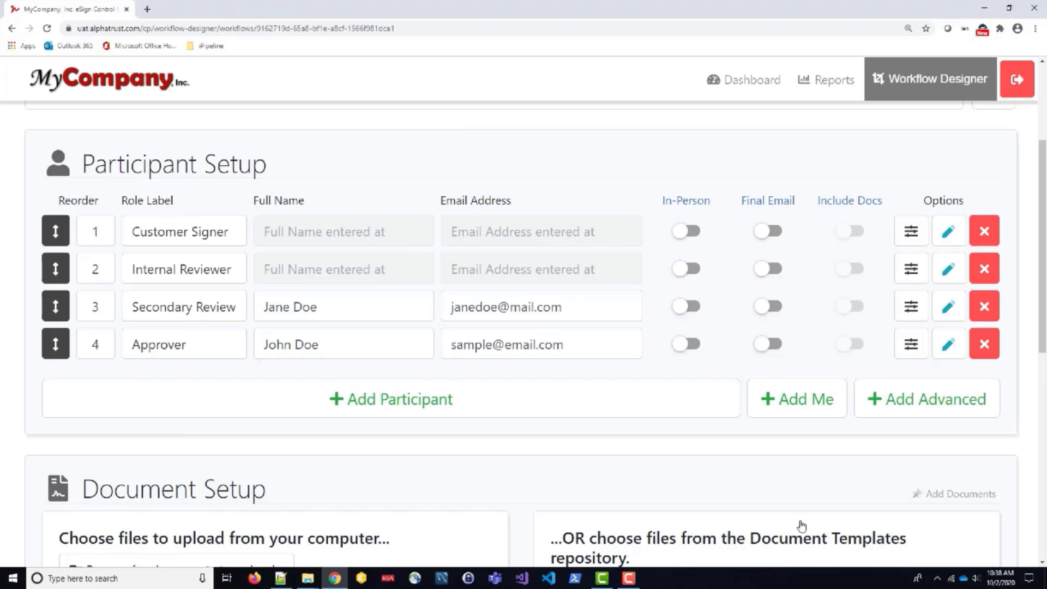
scroll(801, 525, "down", 2)
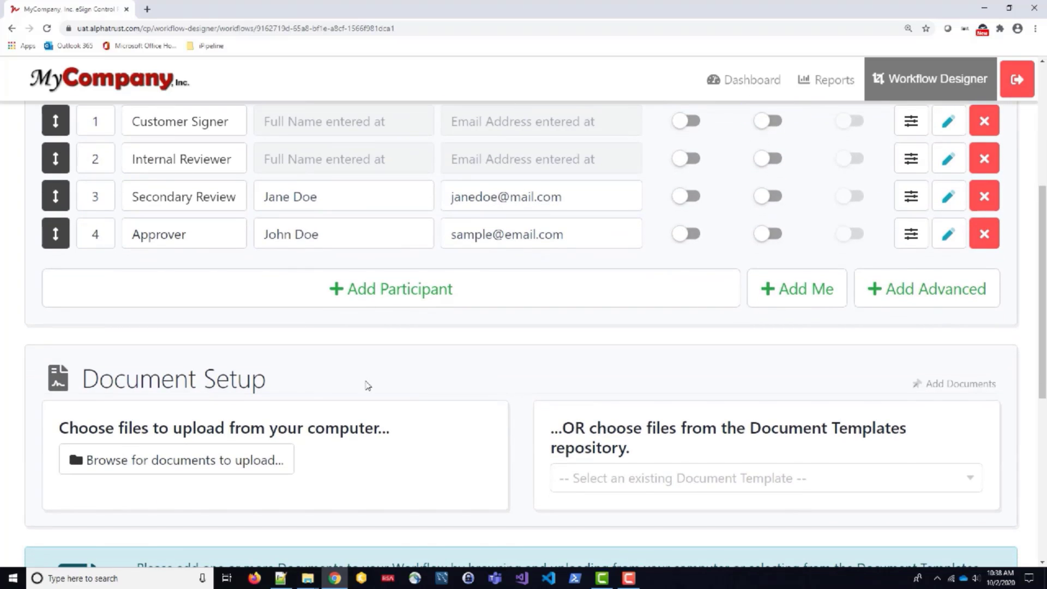
Upload Sample Document.DataFilland2signers.pdf to the workflow's Document Setup.
left_click_drag(367, 383, 200, 463)
left_click(200, 464)
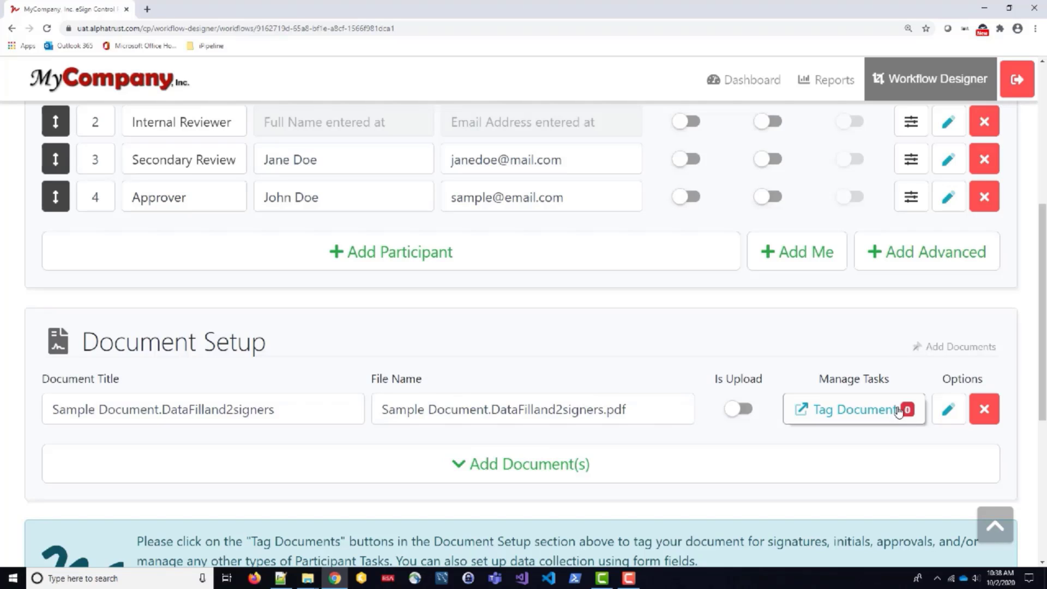
In the Tasks Editor, place Customer Signer's signature, printed name and signature date fields on the Participant 1 lines.
left_click(847, 413)
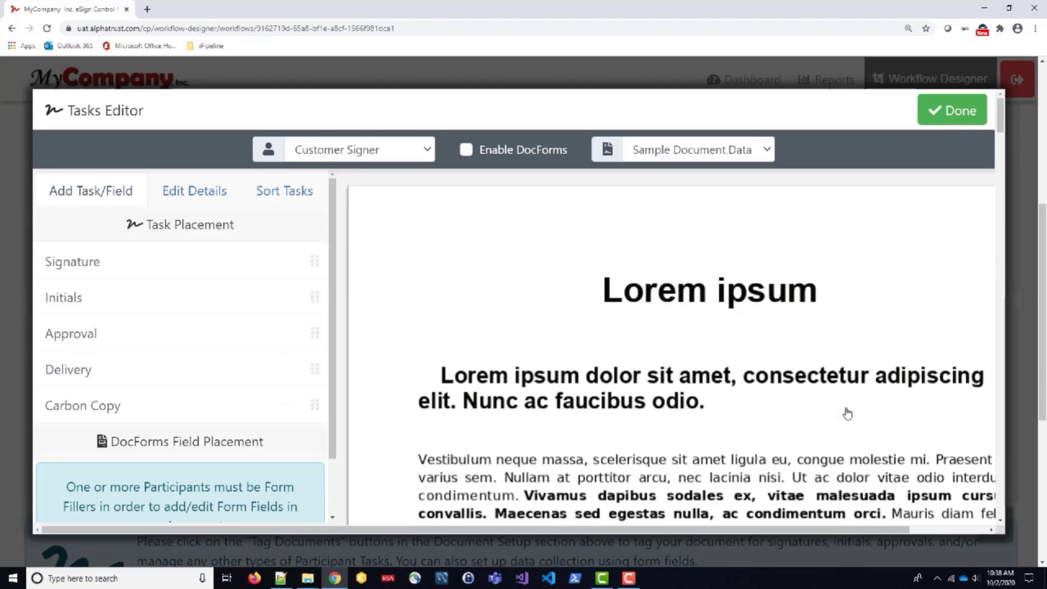
left_click(404, 153)
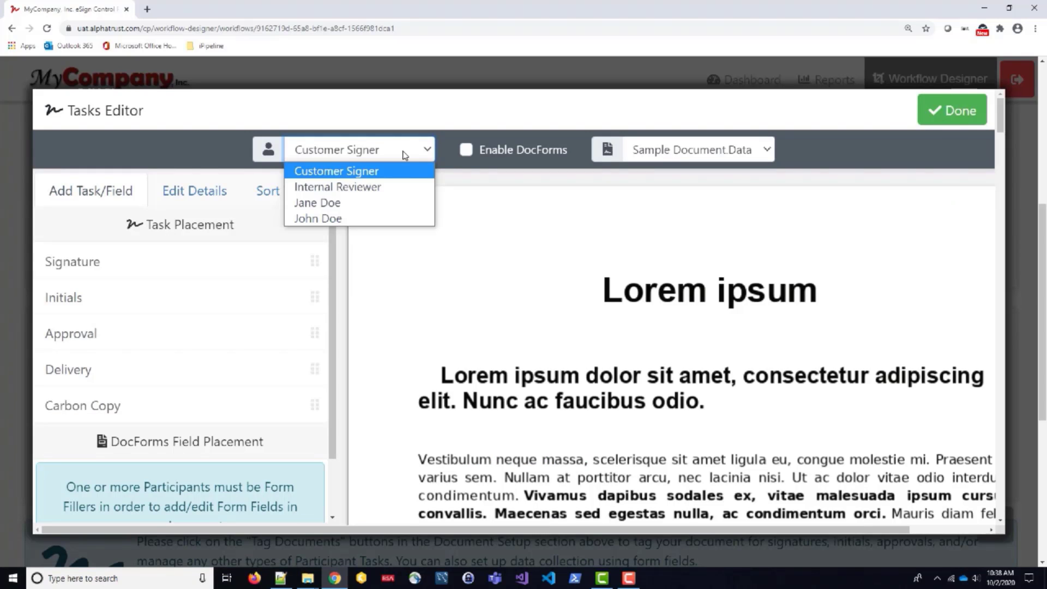
left_click(405, 155)
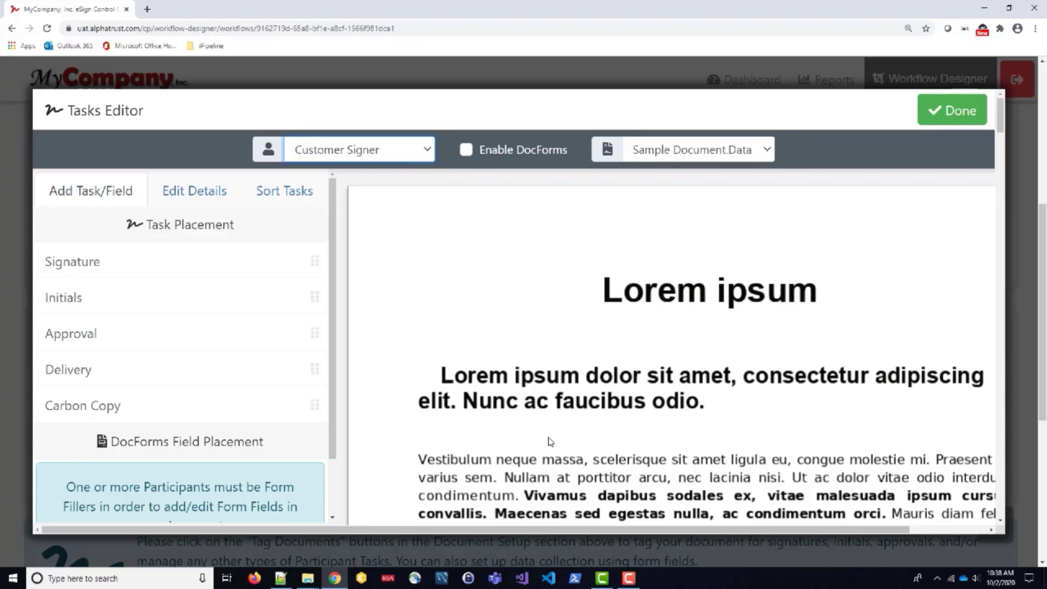
scroll(550, 440, "down", 15)
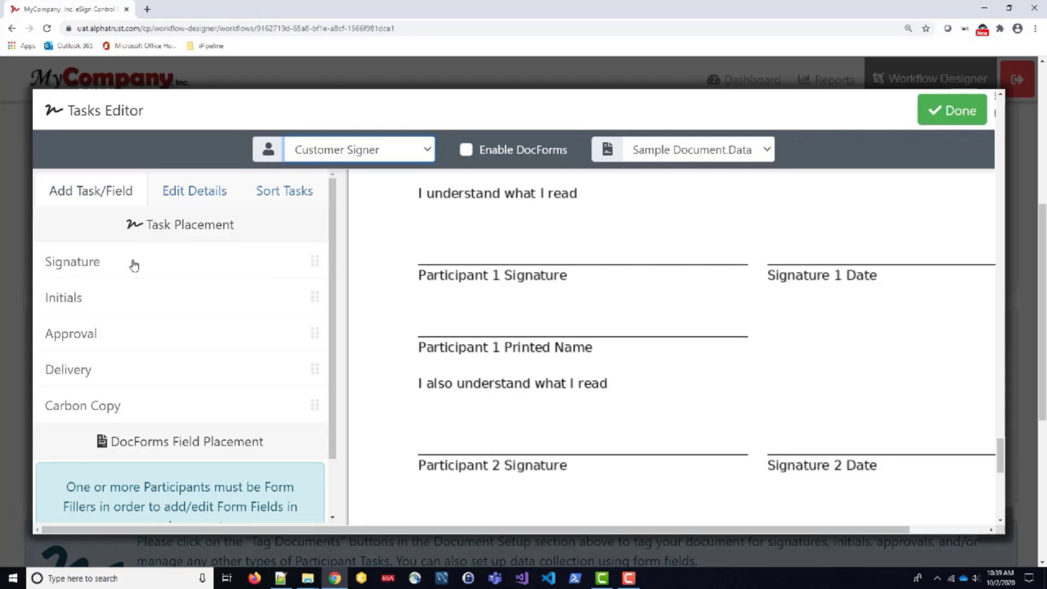
mouse_move(134, 265)
left_mouse_down()
mouse_move(292, 208)
mouse_move(407, 222)
mouse_move(417, 237)
left_mouse_up()
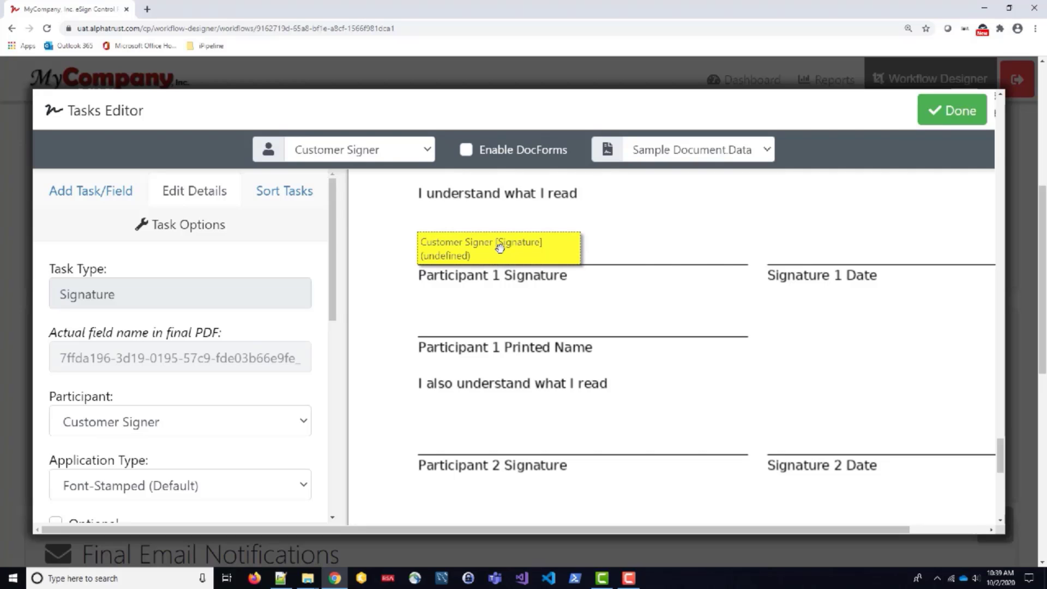
scroll(199, 370, "down", 8)
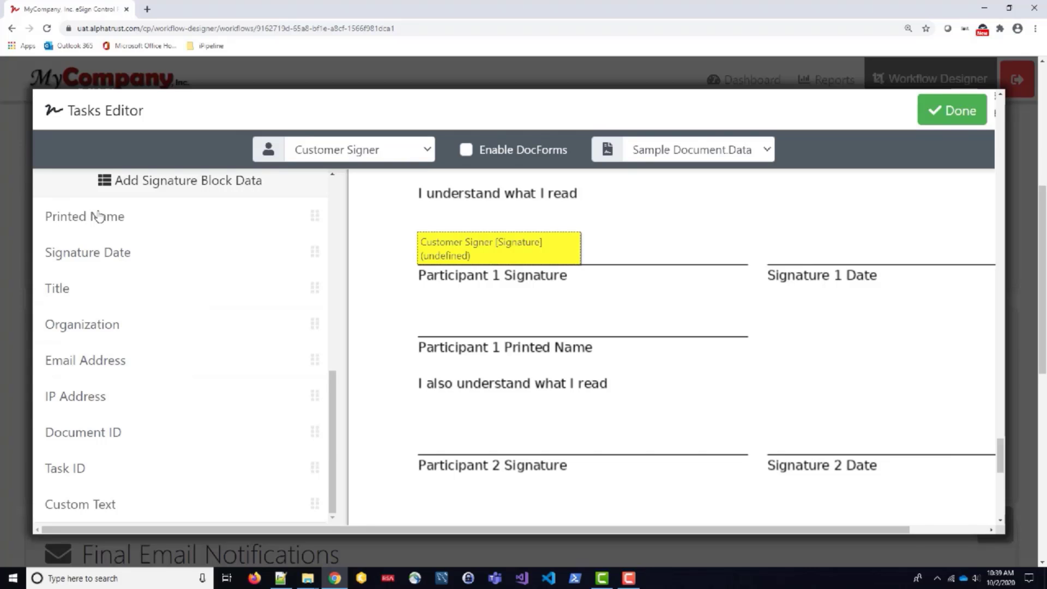
left_click_drag(100, 216, 419, 316)
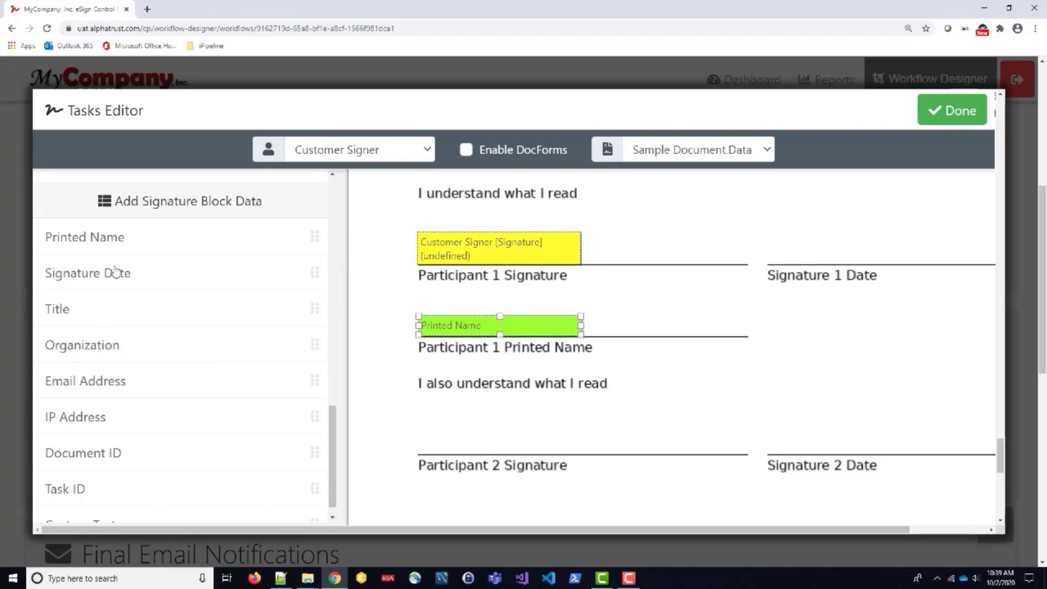
mouse_move(114, 273)
left_mouse_down()
mouse_move(796, 225)
mouse_move(769, 250)
left_mouse_up()
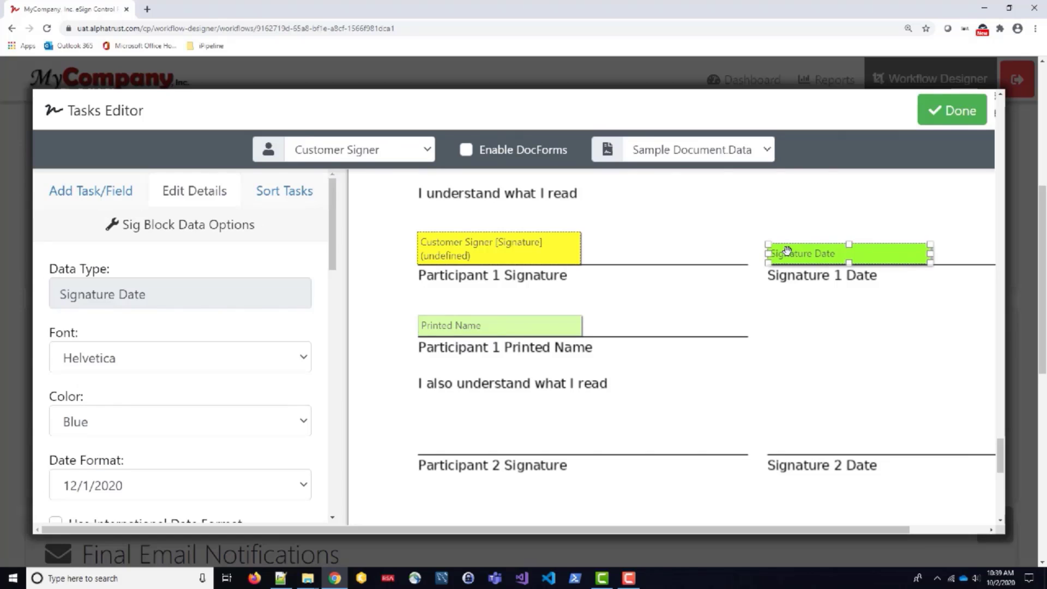
left_click(370, 150)
Place approval fields for the Internal Reviewer and Secondary Review participants below the signature lines.
left_click(359, 187)
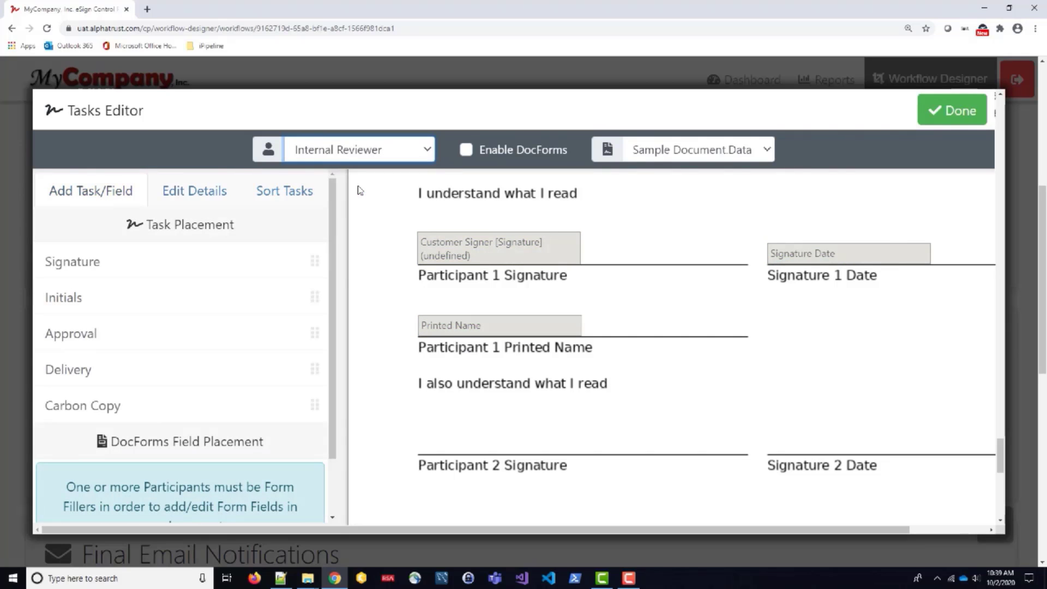
left_click_drag(126, 334, 430, 501)
scroll(612, 472, "down", 2)
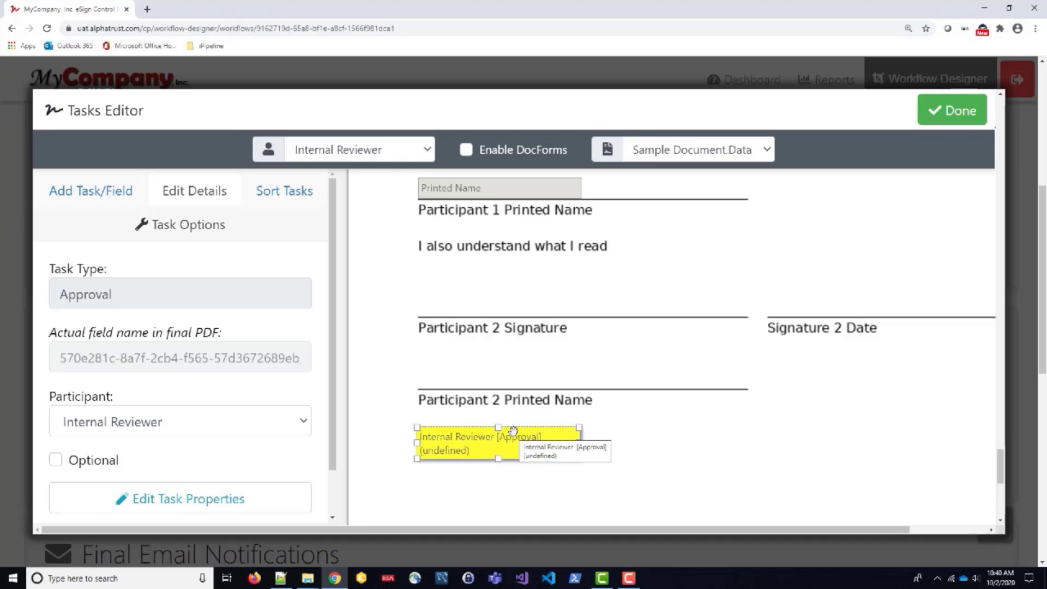
left_click(374, 155)
left_click(370, 205)
left_click_drag(197, 329, 636, 431)
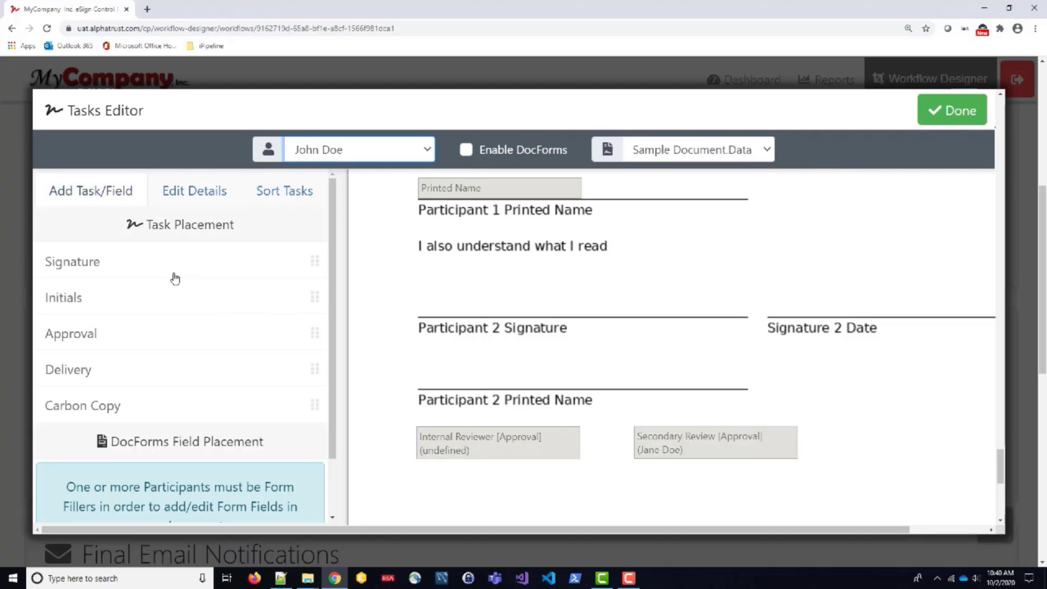
Place the Approver's signature, printed name and signature date fields on the Participant 2 lines.
left_click_drag(97, 259, 420, 289)
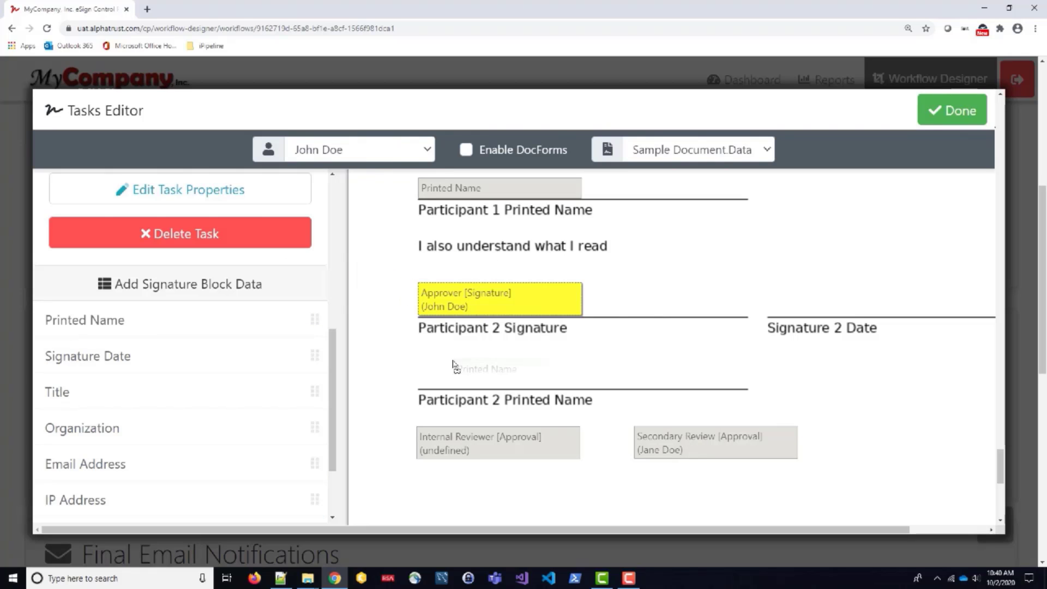
left_click_drag(421, 368, 421, 370)
mouse_move(87, 250)
left_mouse_down()
mouse_move(790, 283)
mouse_move(771, 298)
left_mouse_up()
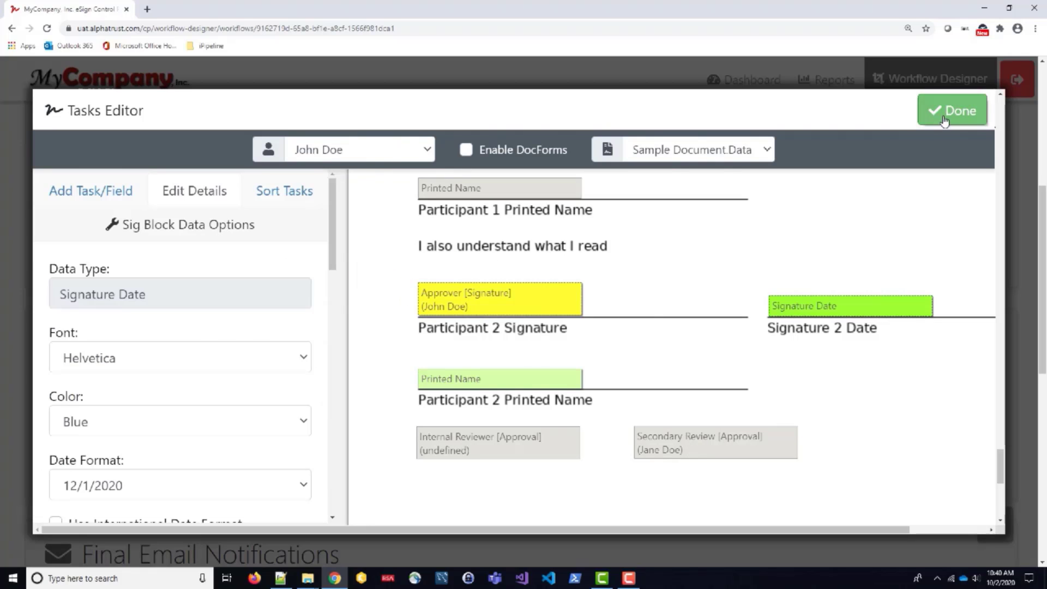
Close the Tasks Editor, save the Test Workflow template, and go to its launch page.
left_click(950, 112)
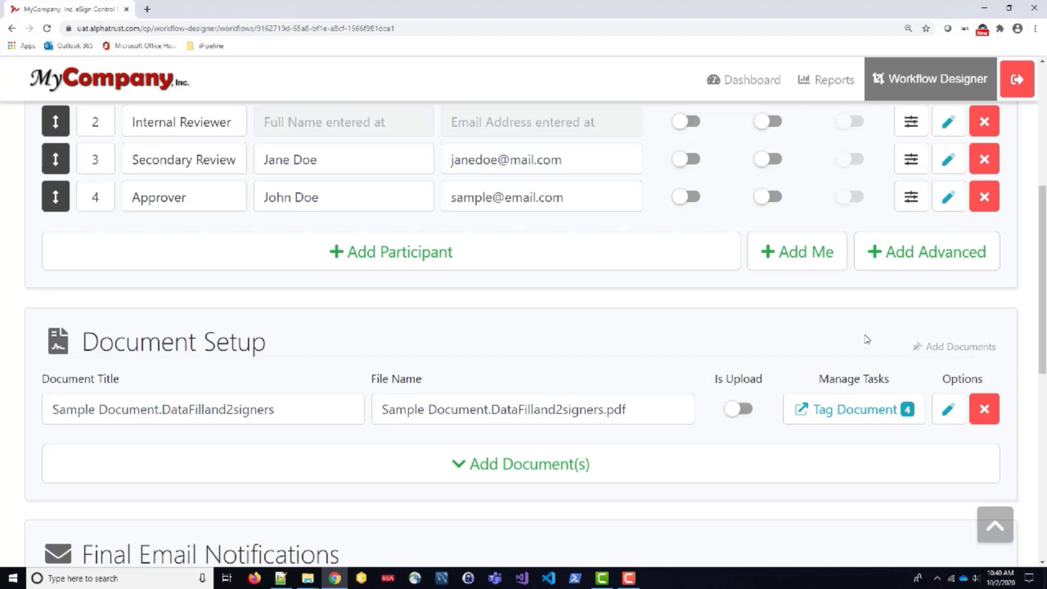
scroll(240, 136, "up", 1)
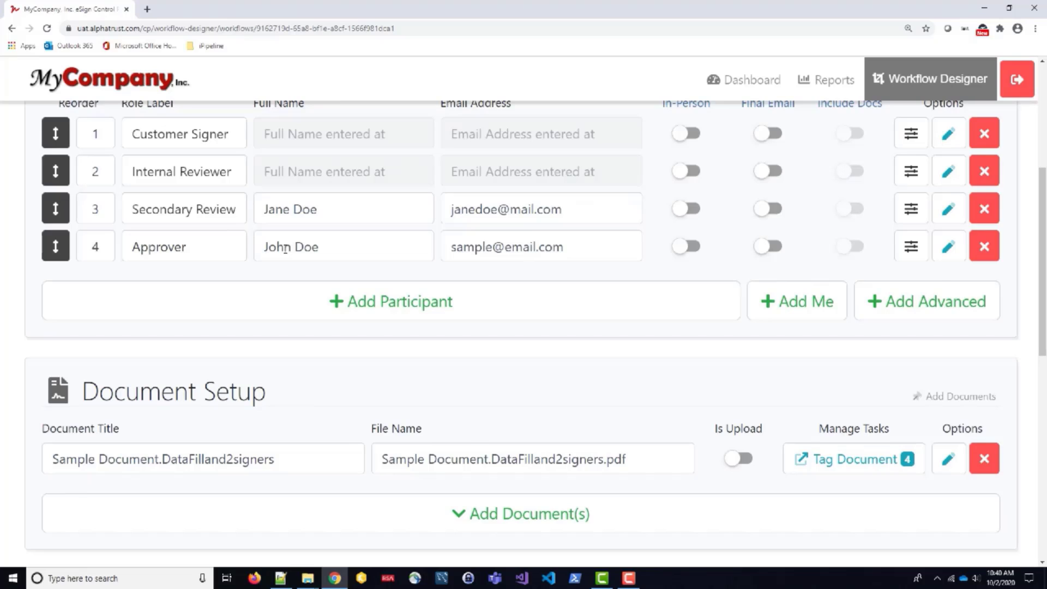
scroll(286, 248, "down", 6)
left_click(532, 449)
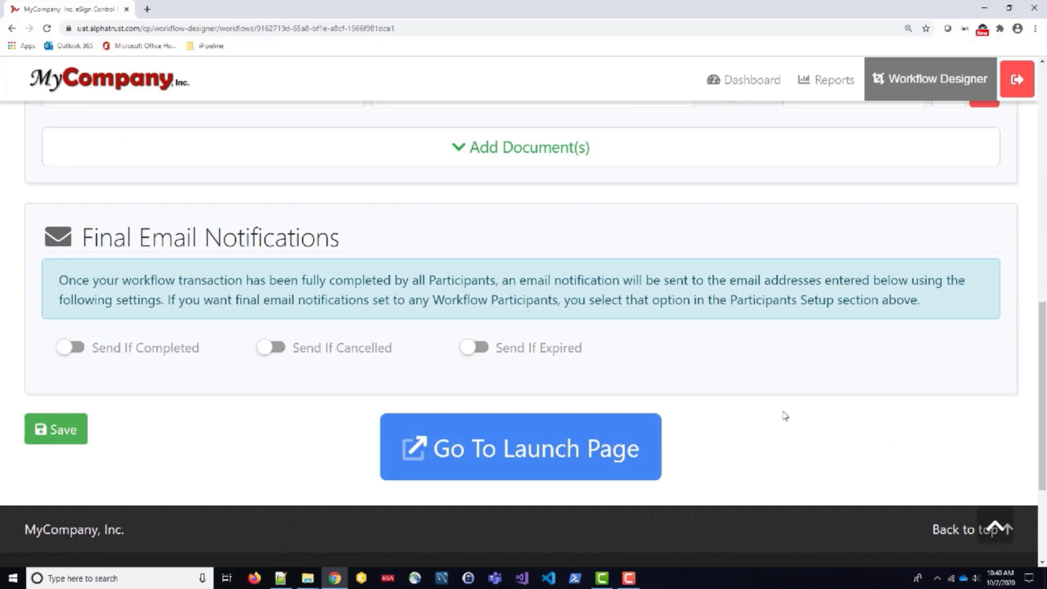
left_click(549, 446)
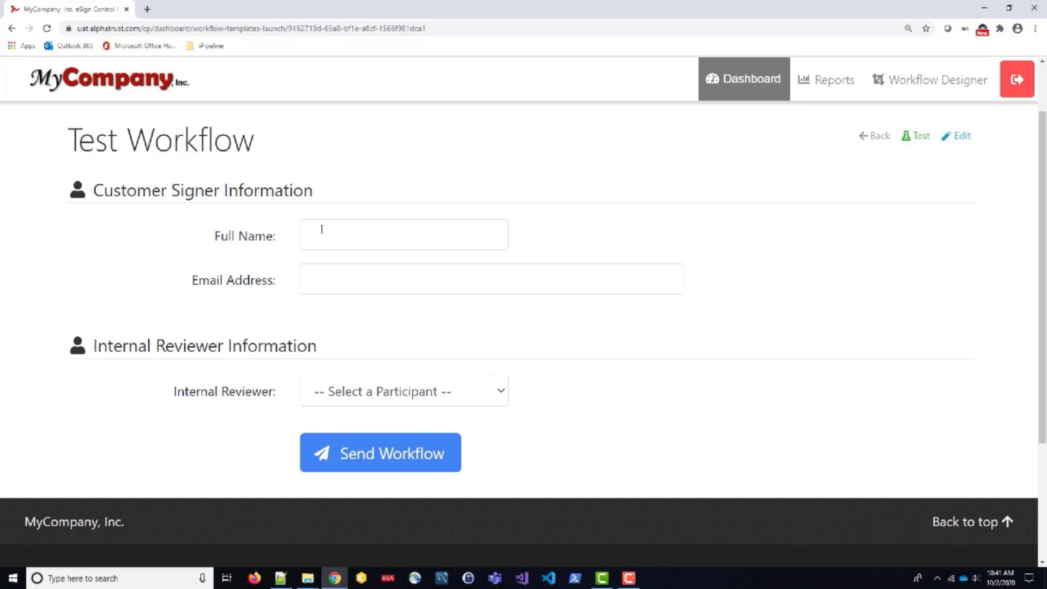
Enter the customer signer's full name and e-mail address, and set Internal Reviewer to Person 1.
left_click(360, 237)
type("Sample Customer")
key("Tab")
type("c")
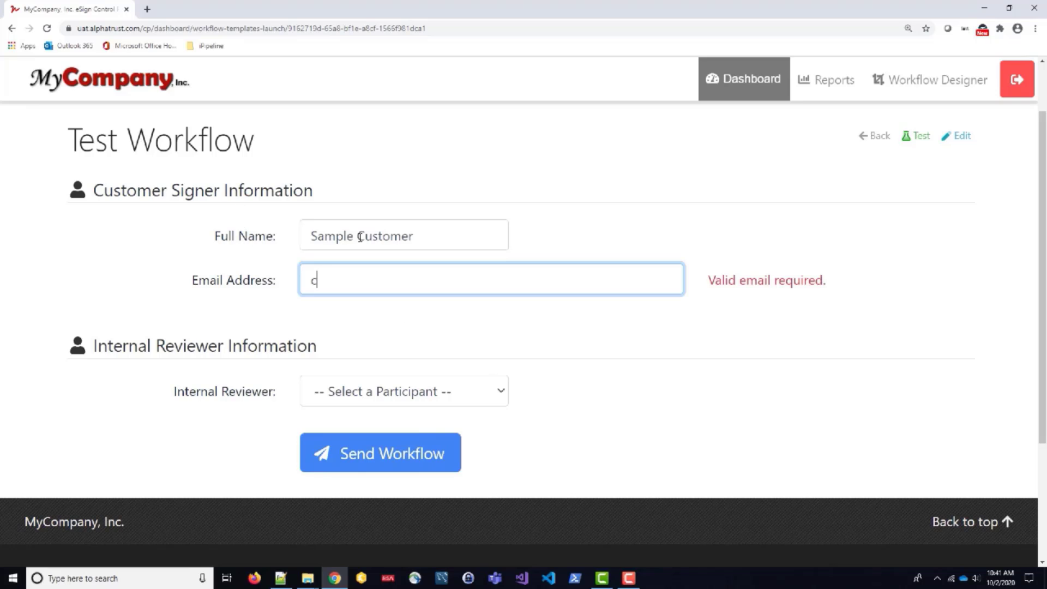
type("ustomer@customer.com")
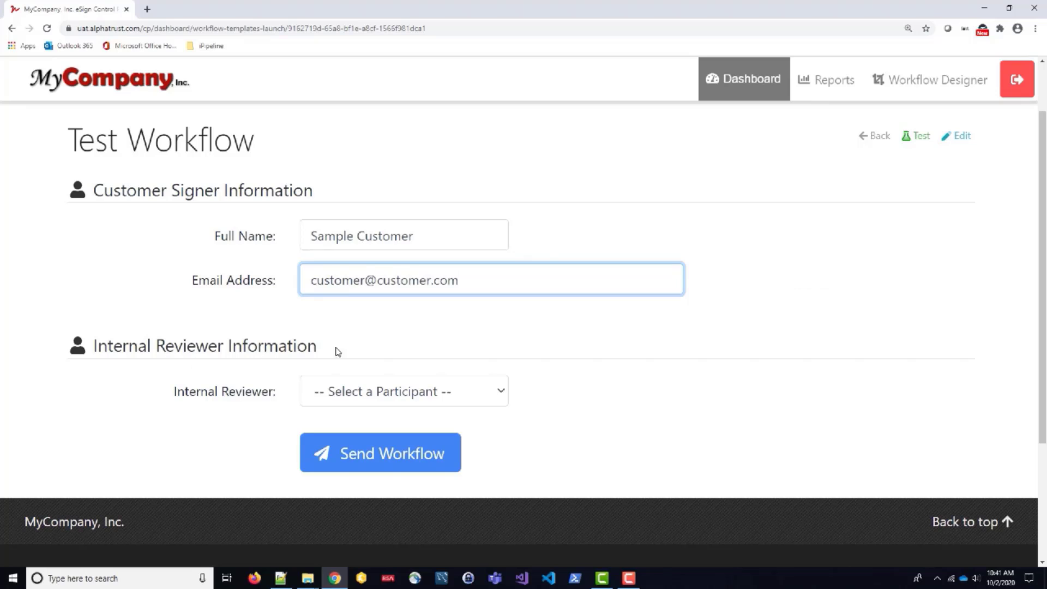
left_click(485, 393)
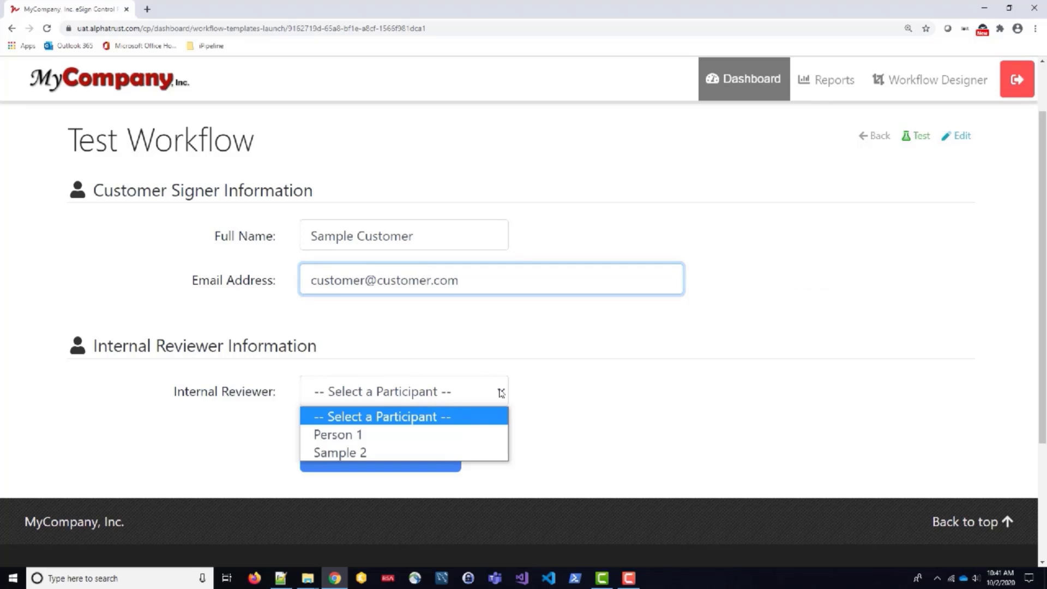
left_click(490, 435)
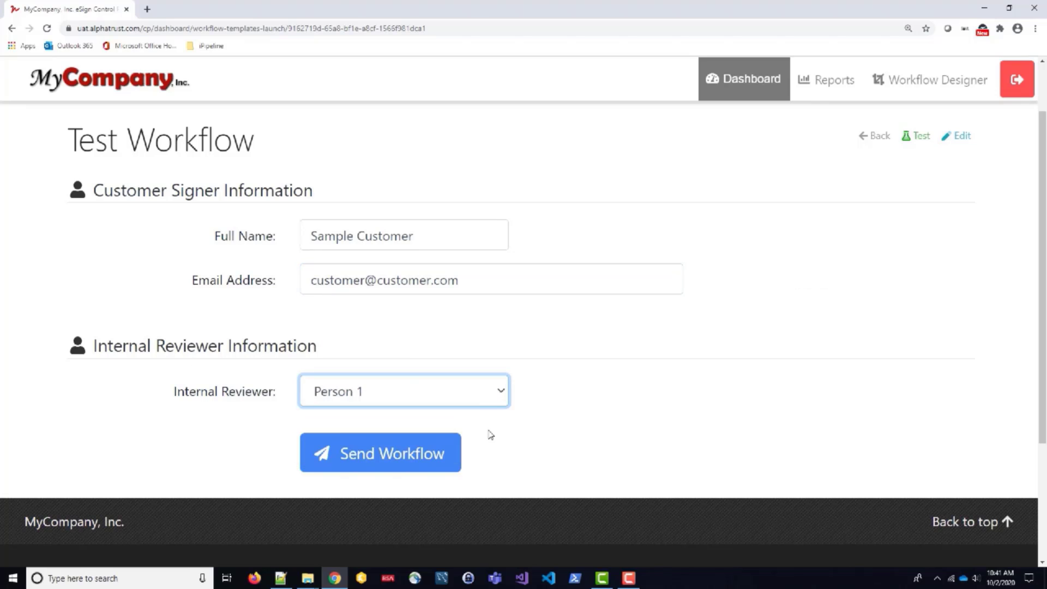